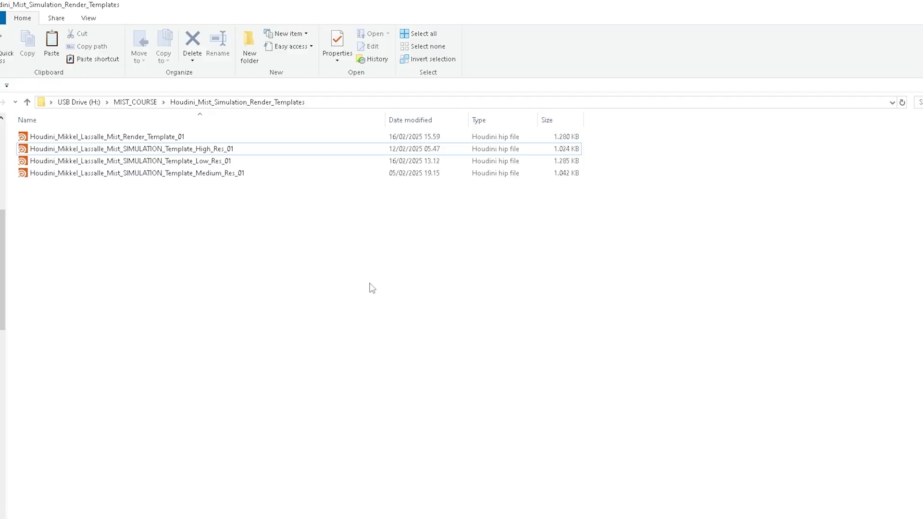
- Review the High, Low and Medium simulation templates and the Mist Render Template hip files in Explorer
mouse_move(241, 198)
left_mouse_down()
mouse_move(223, 148)
mouse_move(226, 191)
left_mouse_up()
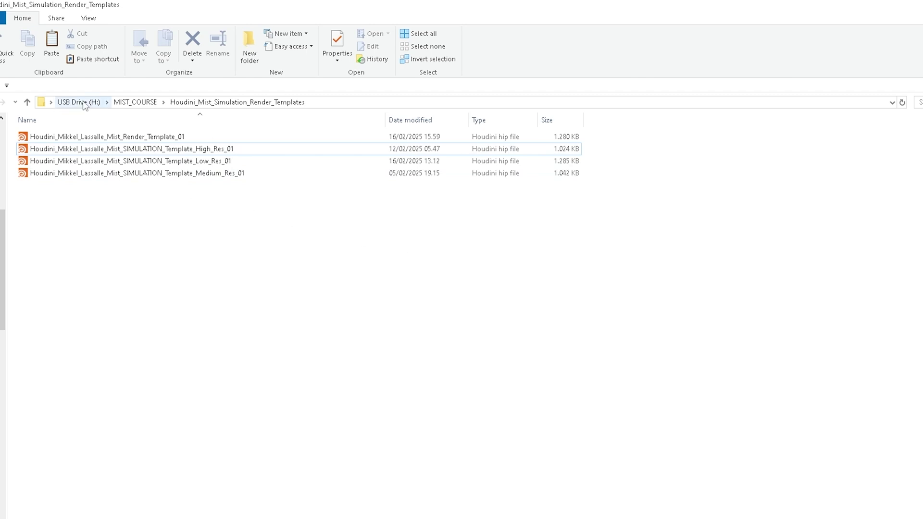
left_click(122, 138)
left_click(295, 248)
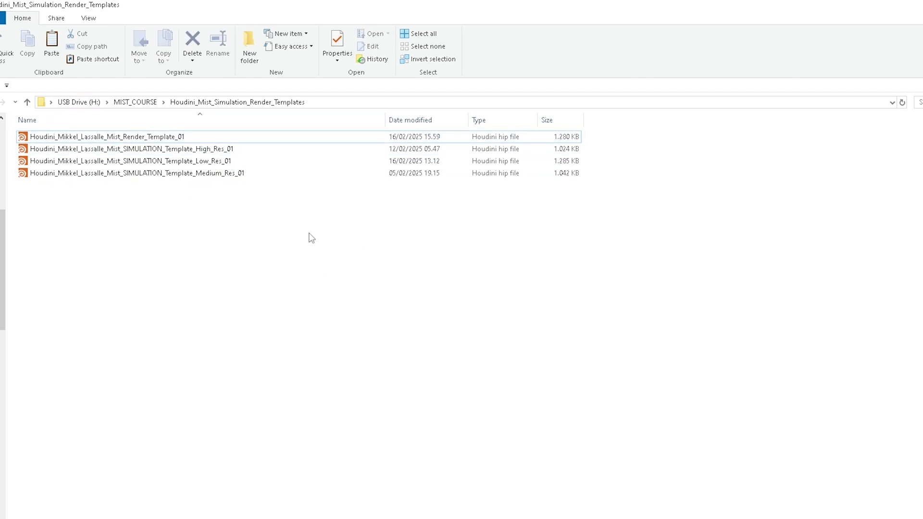
left_click_drag(241, 221, 225, 151)
left_click(288, 243)
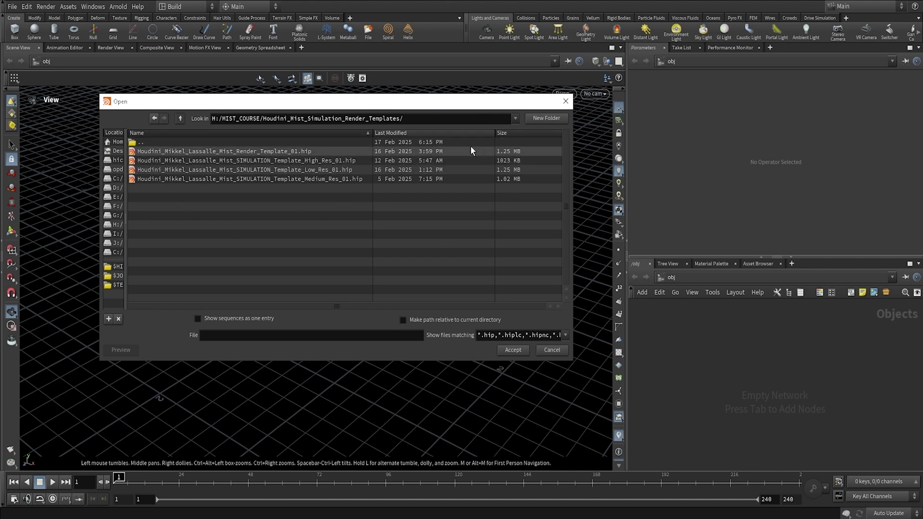
- Open SIMULATION_Template_Low_Res_01.hip from the templates folder
left_click(338, 170)
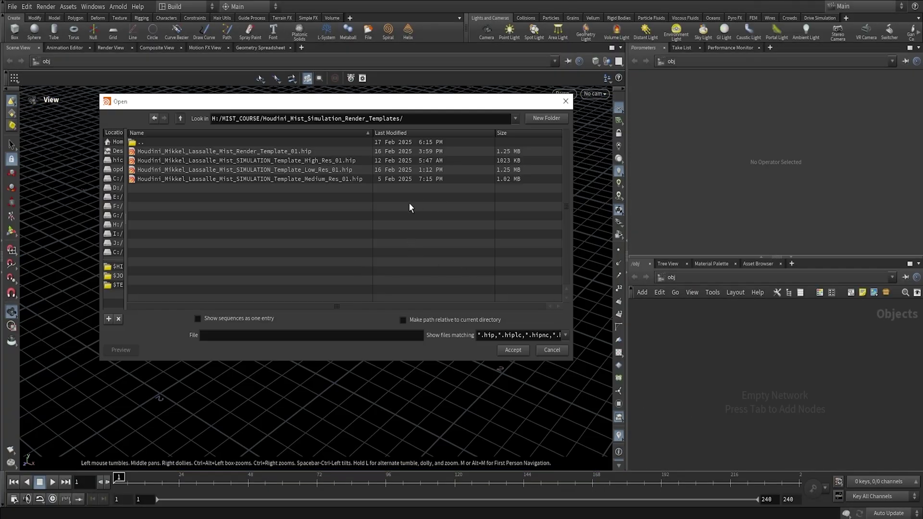
left_click(339, 169)
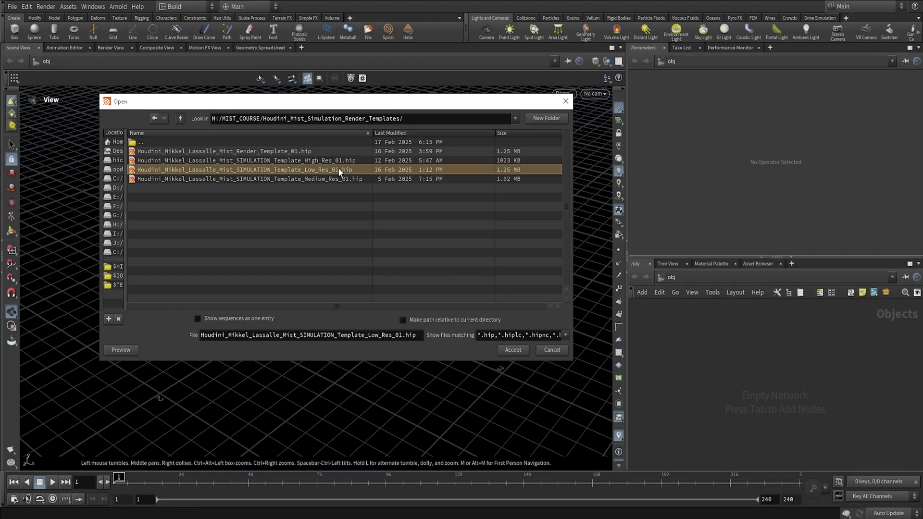
double_click(307, 169)
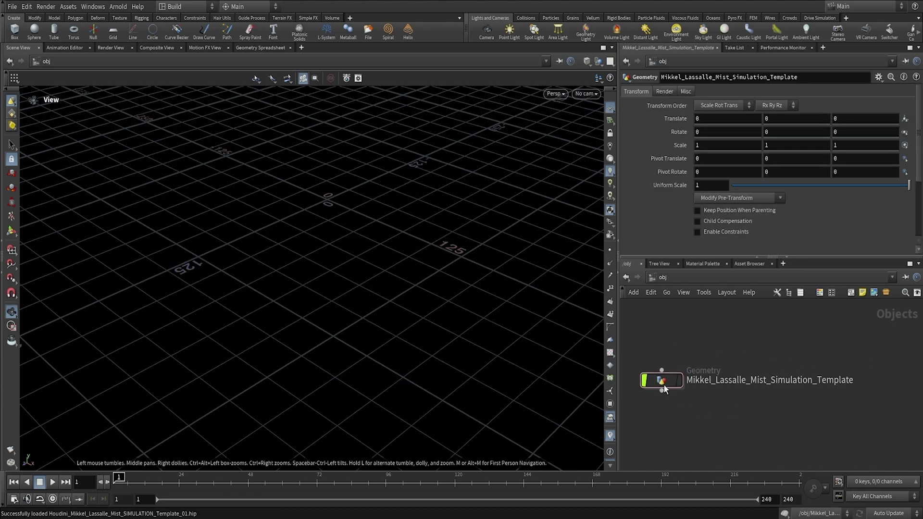
- Dive into the template Geometry node and select filecache1_CACHED_FLIP to show its settings
double_click(662, 383)
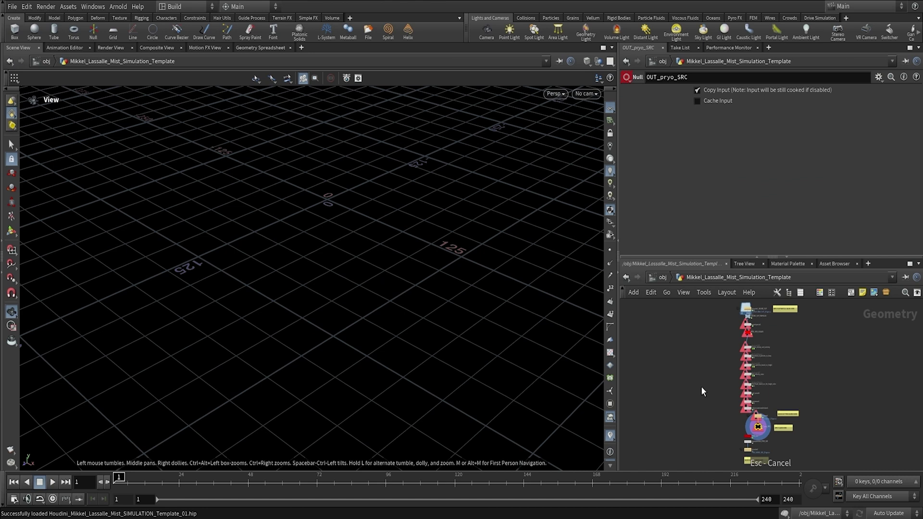
middle_click_drag(708, 359, 682, 421)
scroll(682, 421, "up", 5)
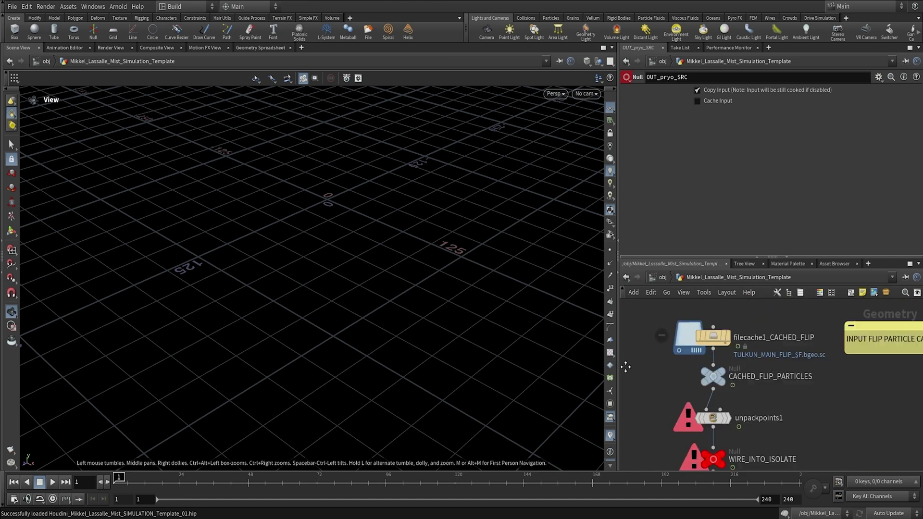
middle_click_drag(624, 366, 639, 399)
left_click_drag(636, 316, 805, 369)
middle_click_drag(805, 369, 754, 326)
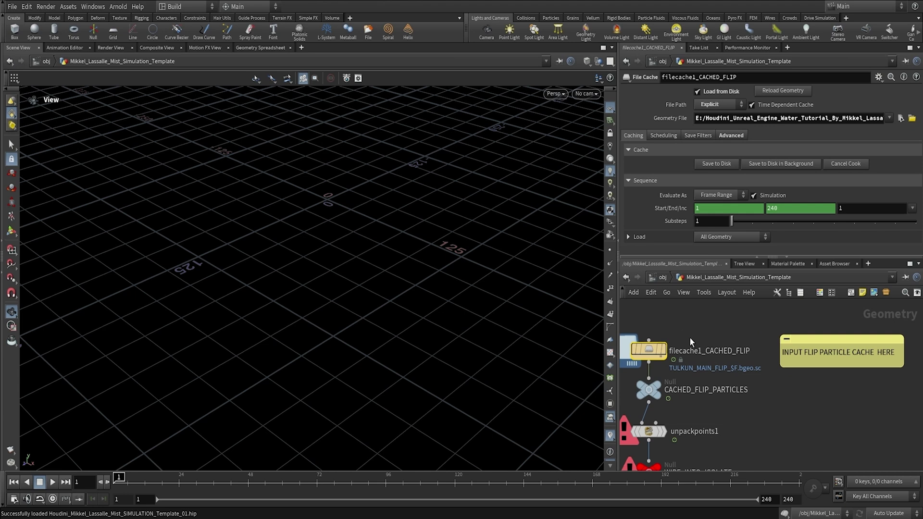
- Load TULKUN_MAIN_FLIP_$F.bgeo.sc (frames 1–250) as the FLIP cache's geometry file
left_click(900, 118)
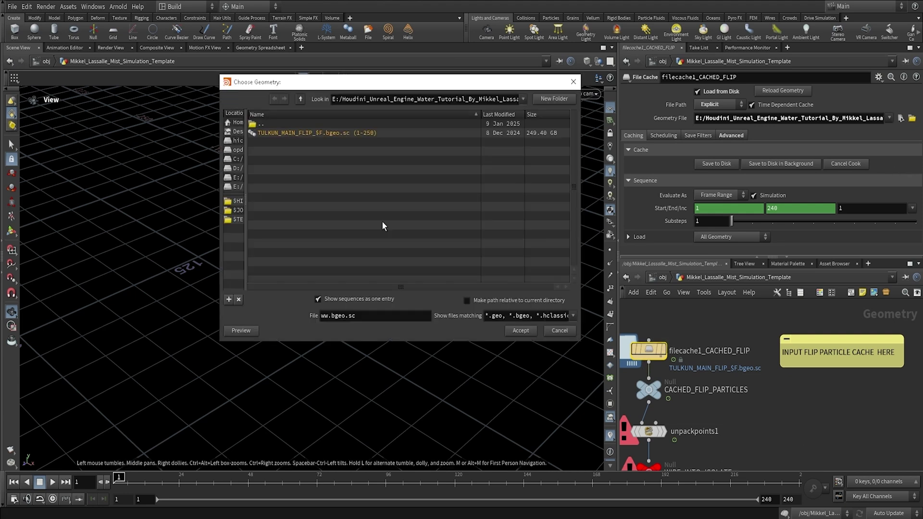
left_click(394, 133)
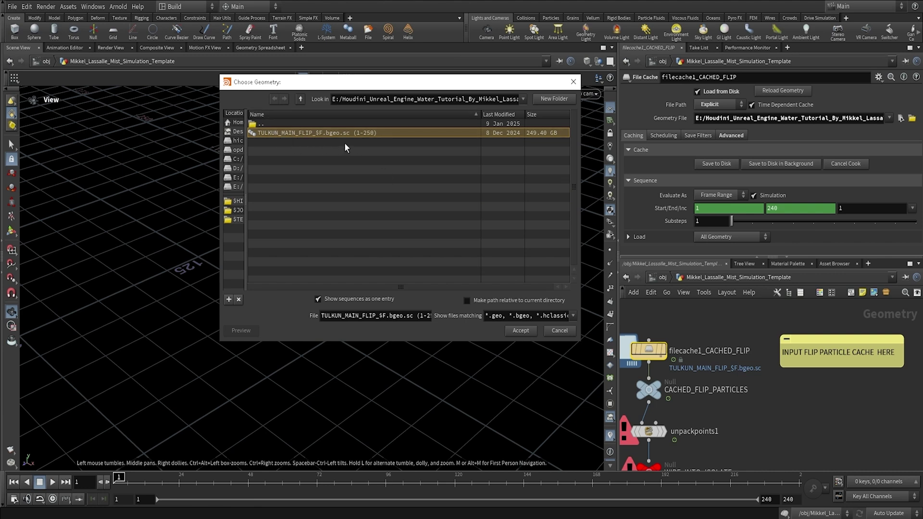
double_click(307, 132)
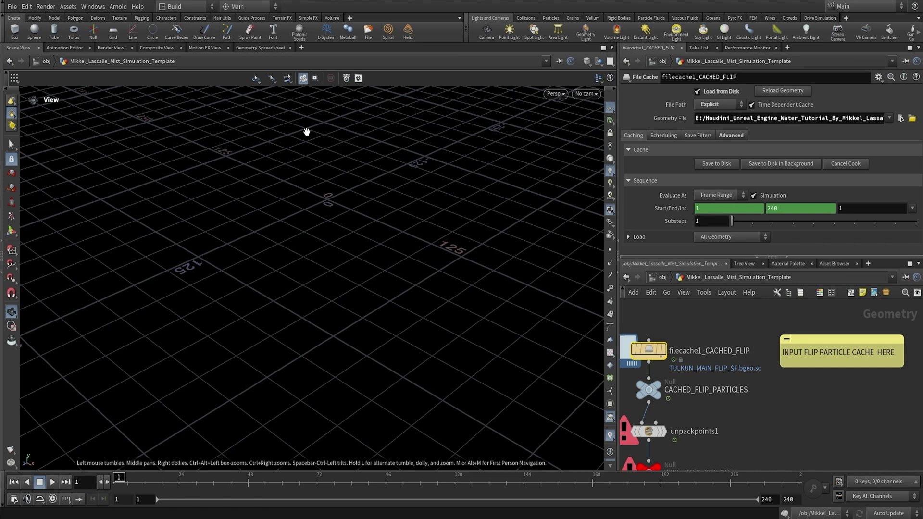
middle_click_drag(631, 319, 716, 312)
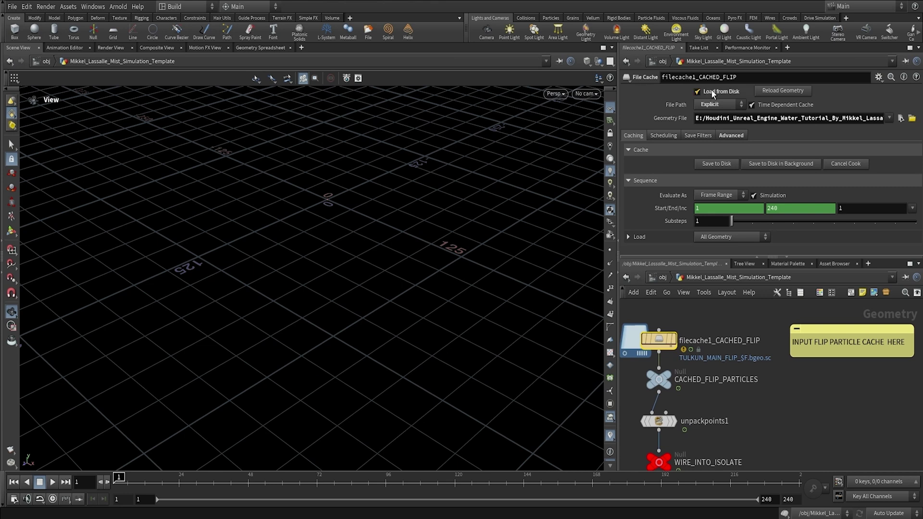
scroll(804, 403, "down", 2)
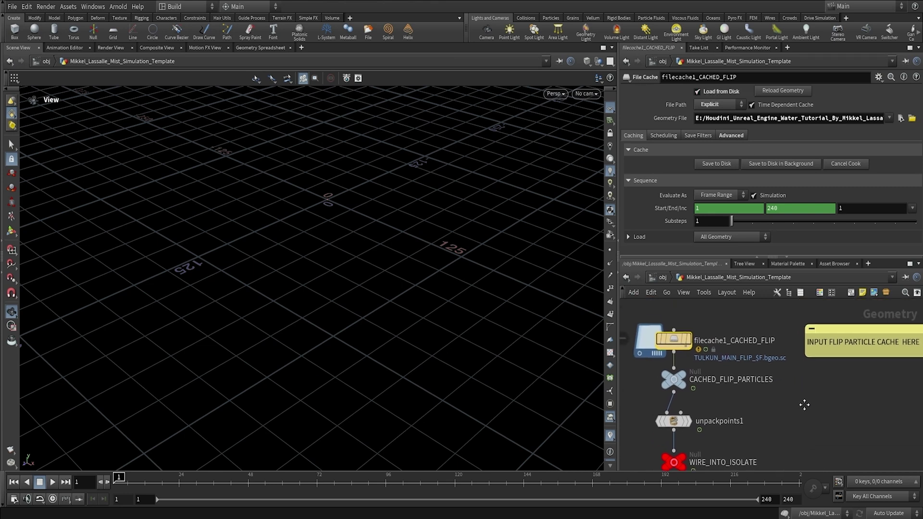
middle_click_drag(840, 408, 792, 399)
scroll(833, 371, "down", 1)
- Inspect the OUT_pryo_SRC output node and pyrosource1 settings in the pyro source chain
middle_click_drag(833, 371, 806, 366)
scroll(806, 365, "down", 6)
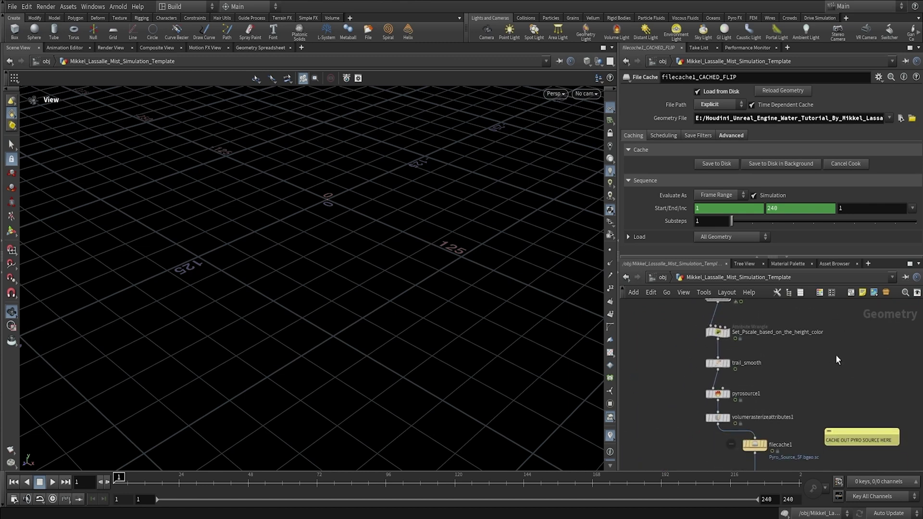
scroll(839, 376, "down", 6)
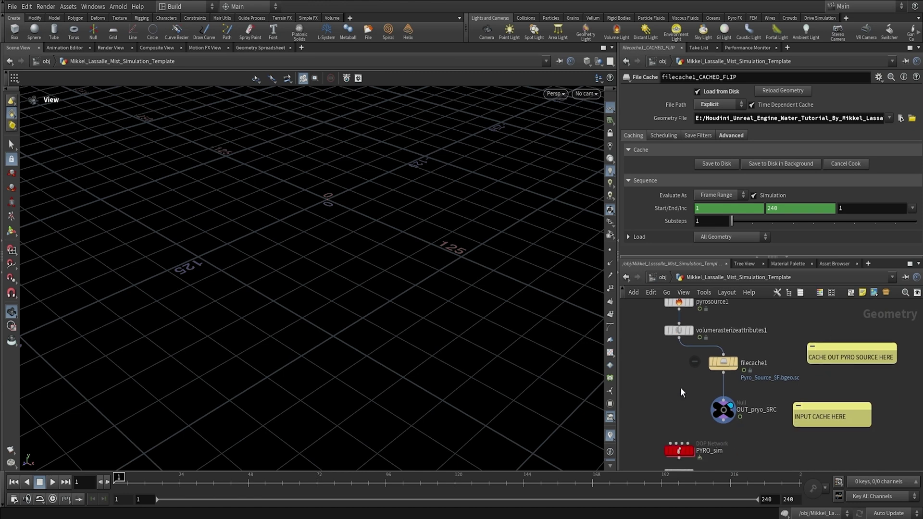
left_click(774, 411)
scroll(757, 379, "up", 1)
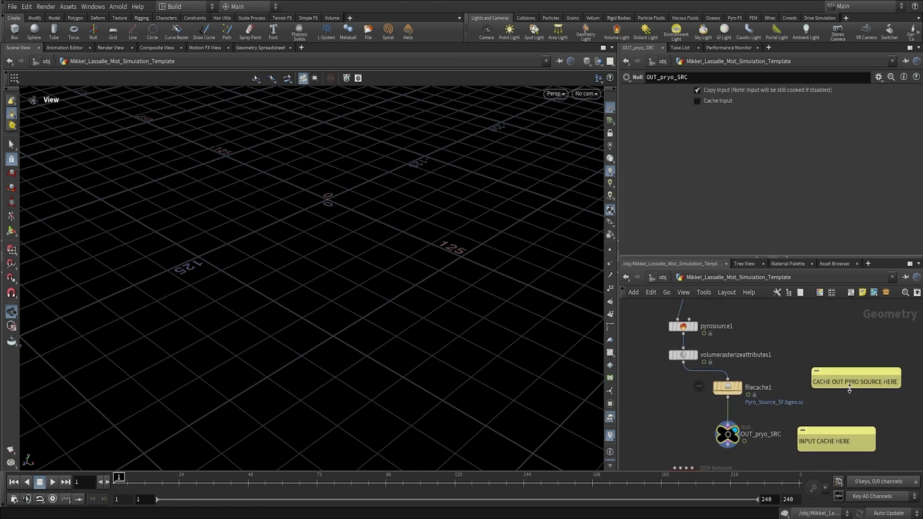
left_click(682, 326)
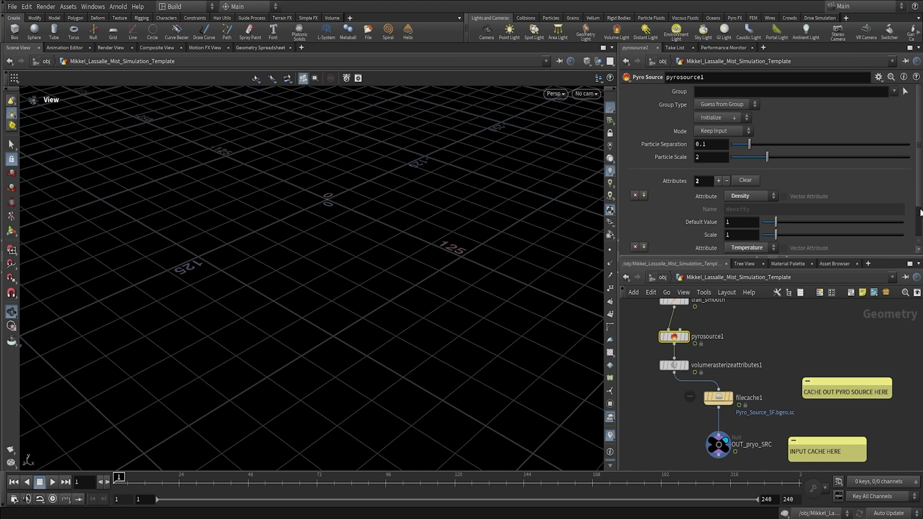
- Select filecache1 to show its Pyro_Source_SF.bgeo.sc cache settings for frames 1–240
middle_click_drag(733, 330, 738, 307)
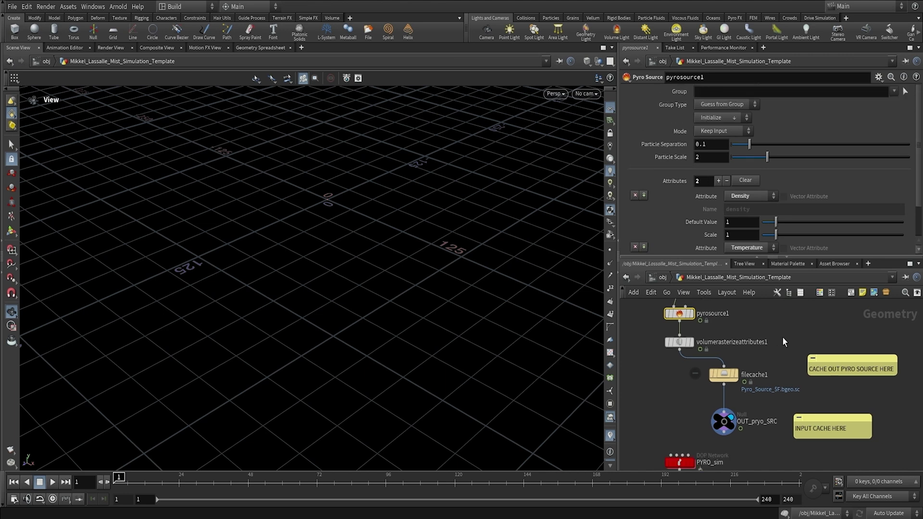
mouse_move(782, 336)
middle_mouse_down()
mouse_move(784, 326)
mouse_move(780, 341)
middle_mouse_up()
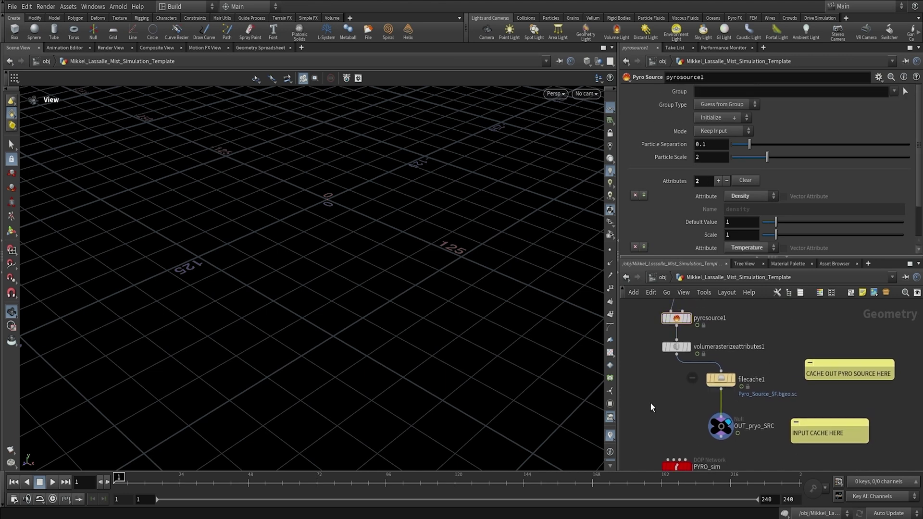
left_click(720, 379)
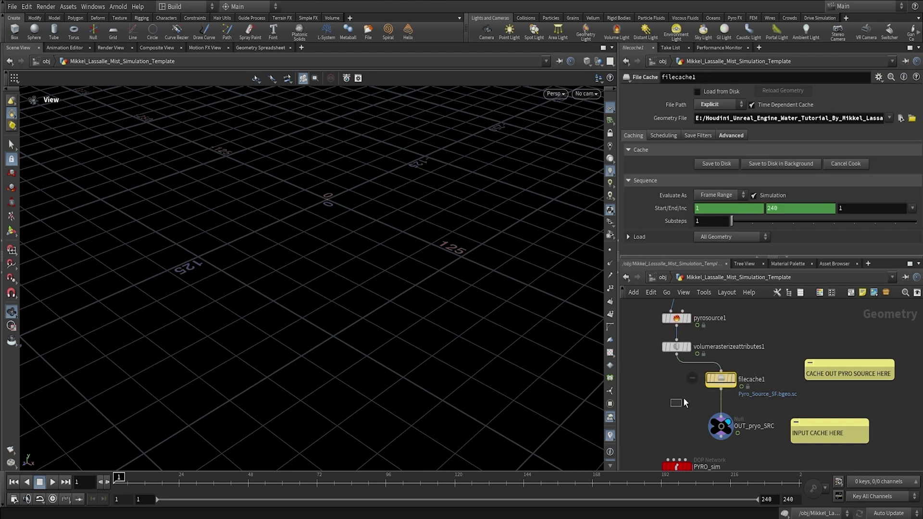
left_click_drag(701, 389, 701, 389)
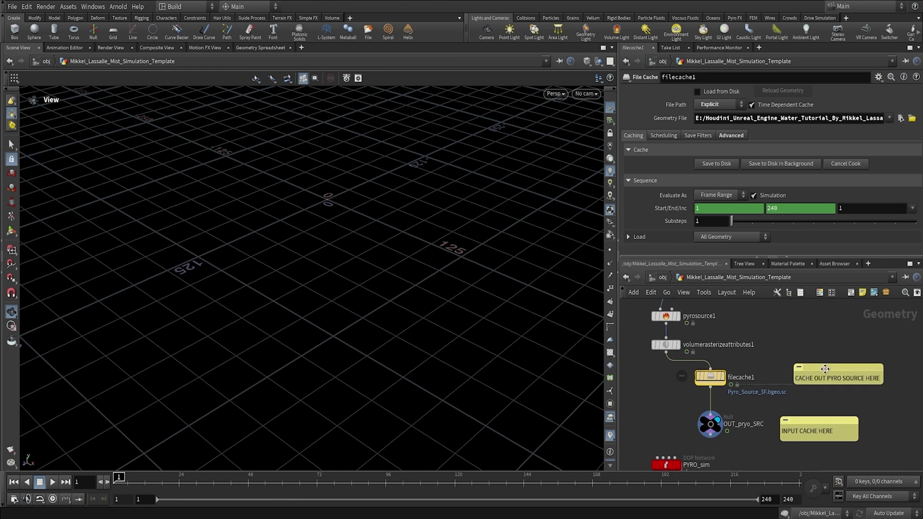
mouse_move(796, 347)
middle_mouse_down()
mouse_move(795, 328)
mouse_move(806, 335)
middle_mouse_up()
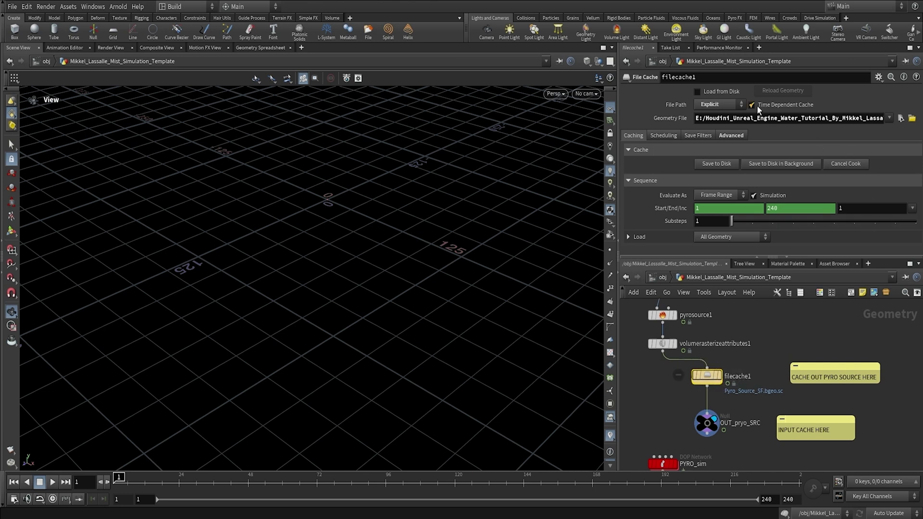
- Highlight the Pyro_Source_$F.bgeo.sc file name in filecache1's Geometry File path
left_click_drag(751, 118, 918, 118)
left_click(862, 117)
left_click_drag(808, 120, 884, 120)
key("ctrl+c")
left_click(848, 120)
- Create new SIMULATION and PYRO_SOURCE folders for the pyro source cache
left_click(912, 117)
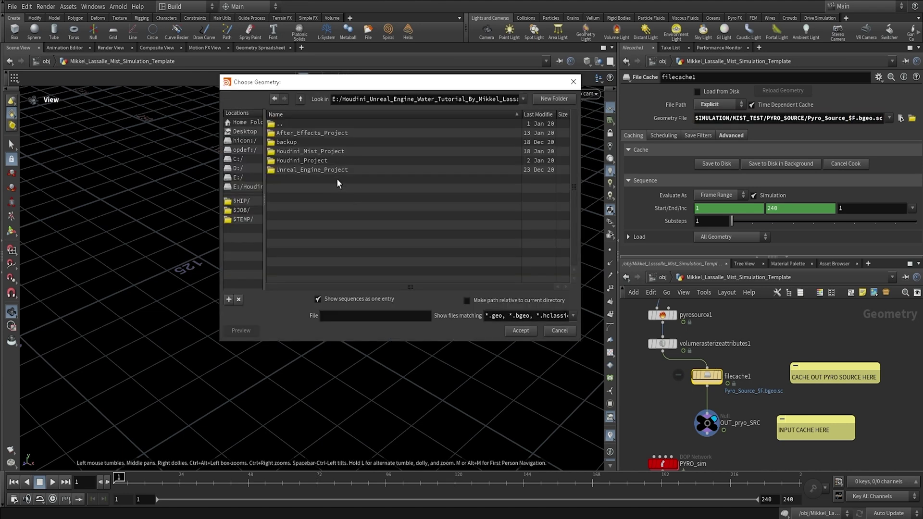
left_click(327, 152)
left_click(552, 99)
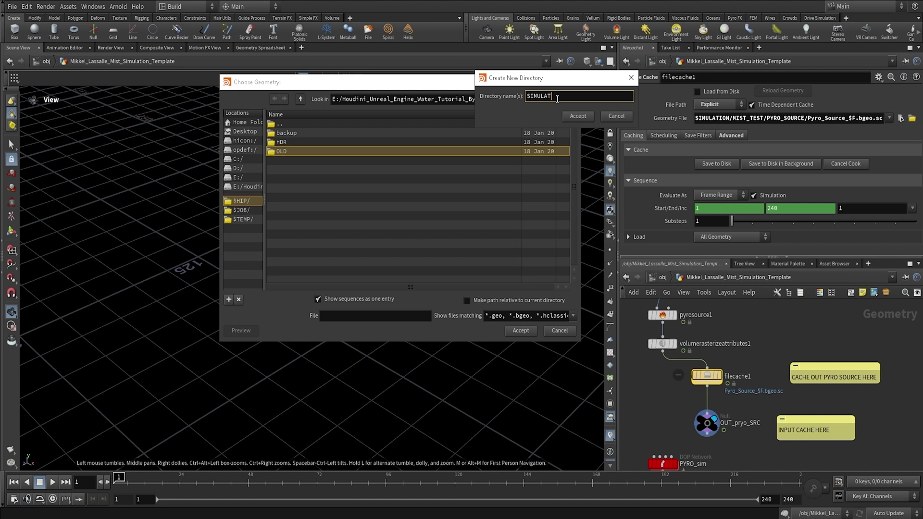
type("SIMULATION")
key("Return")
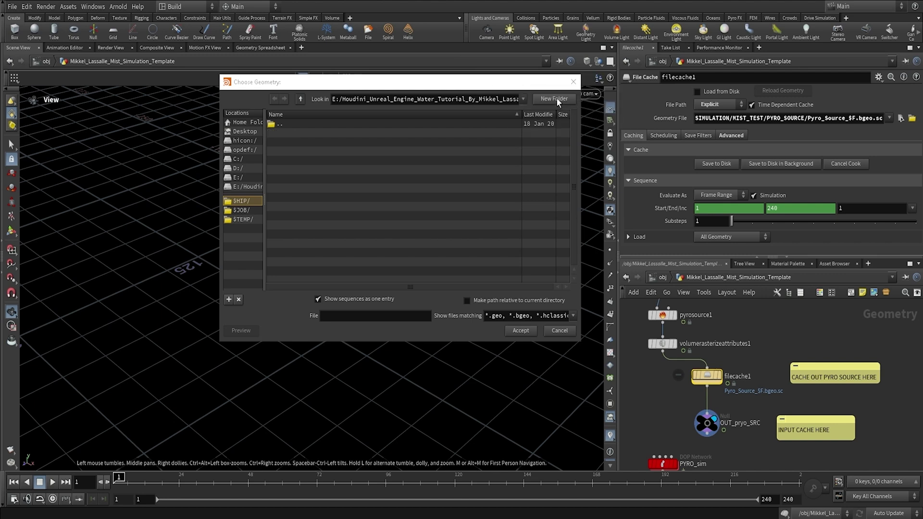
left_click(553, 98)
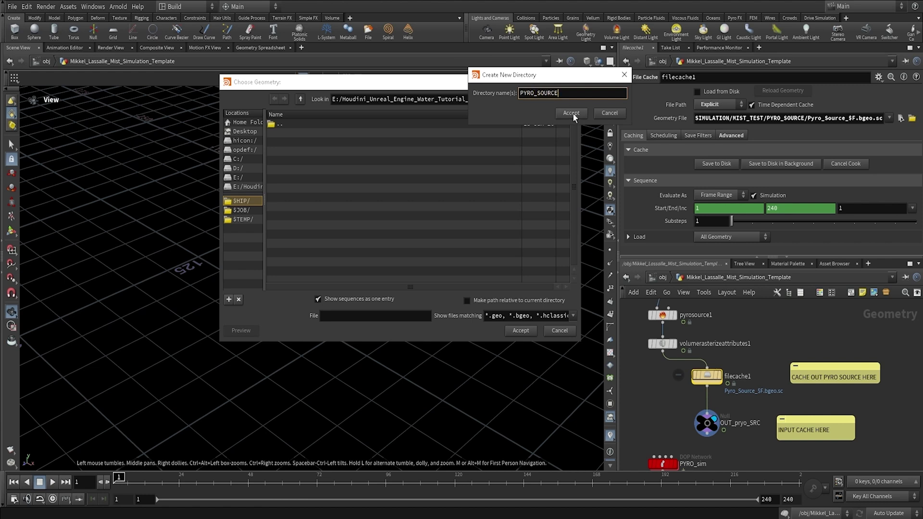
left_click(571, 113)
- Enter Pyro_Source_$F.bgeo.sc as the cache file name and accept the new location
left_click(410, 316)
key("ctrl+v")
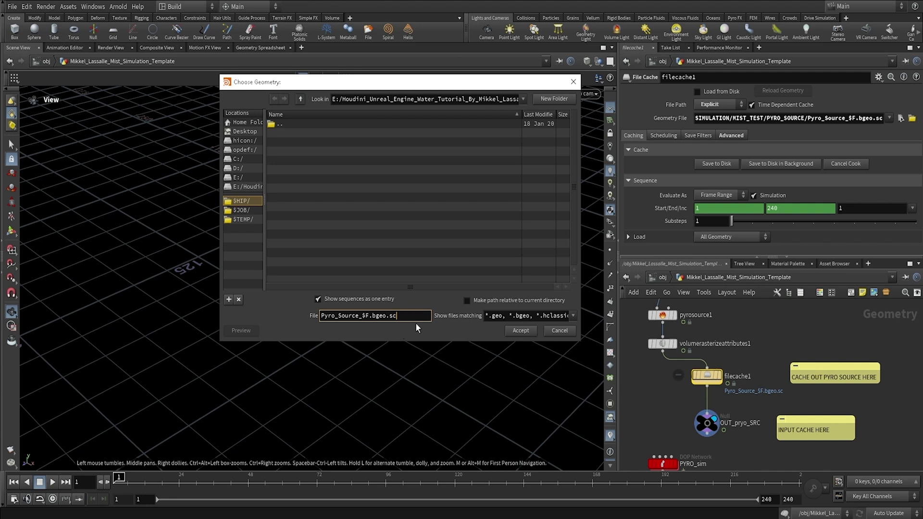
triple_click(408, 318)
left_click(398, 320)
left_click_drag(388, 317, 315, 319)
left_click(408, 318)
triple_click(408, 318)
left_click(418, 318)
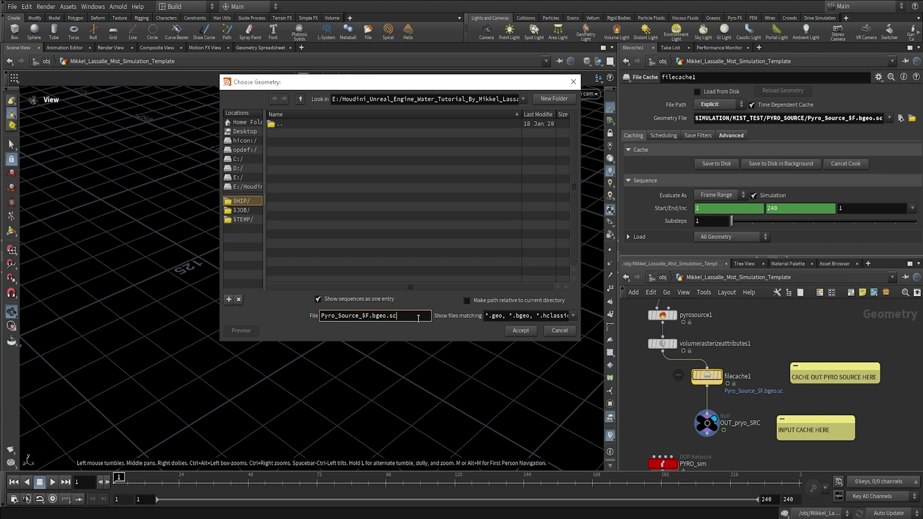
left_click(520, 330)
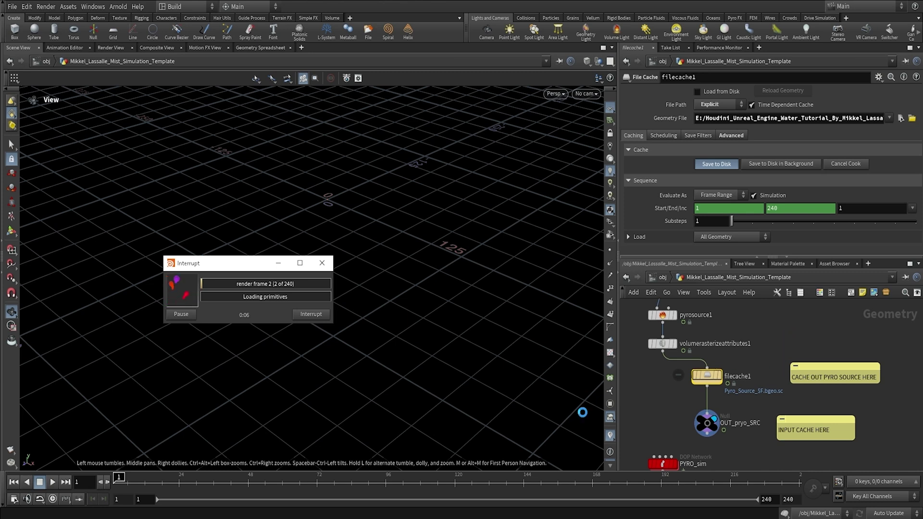
- Wait for filecache1 to finish writing all 240 pyro source frames and load them from disk
mouse_move(702, 407)
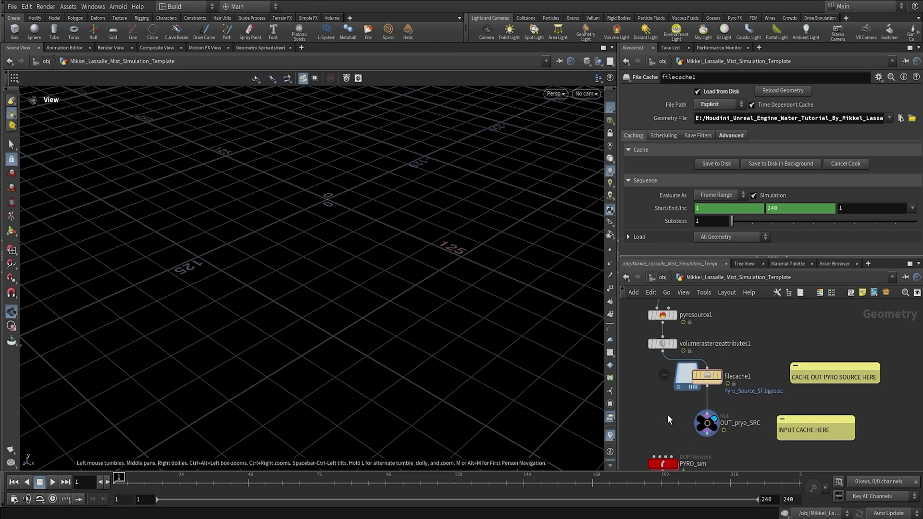
middle_click_drag(644, 439, 677, 385)
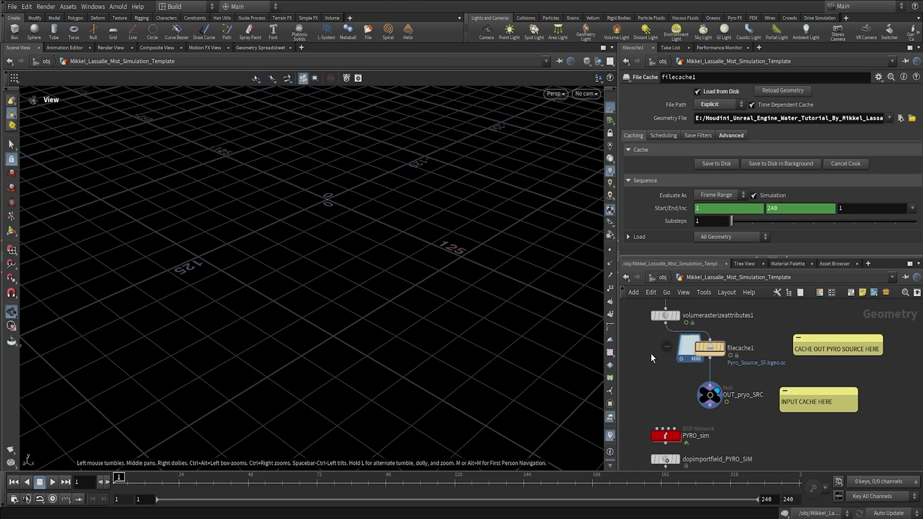
- Scroll below PYRO_sim and select filecache2 to show its PYRO_SMOKE_SIM_$F.bgeo.sc cache settings
middle_click_drag(648, 356, 645, 354)
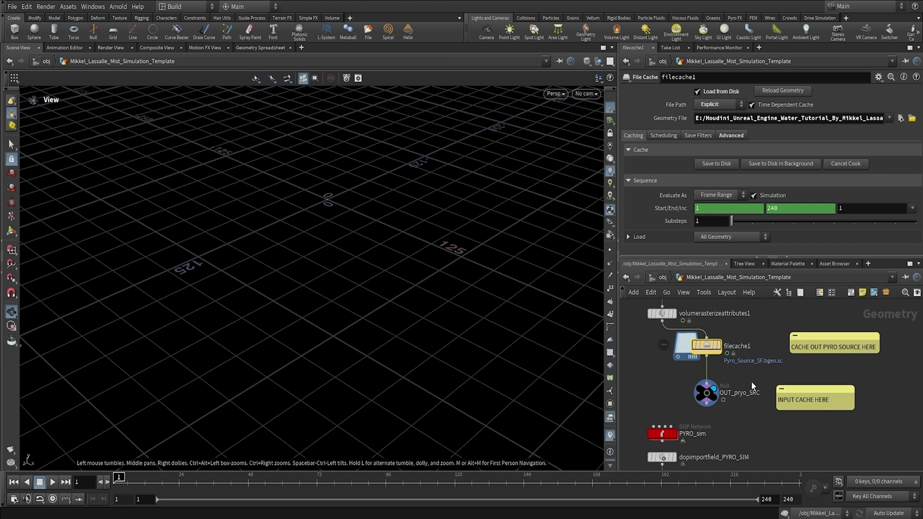
scroll(743, 372, "up", 2)
scroll(746, 376, "down", 2)
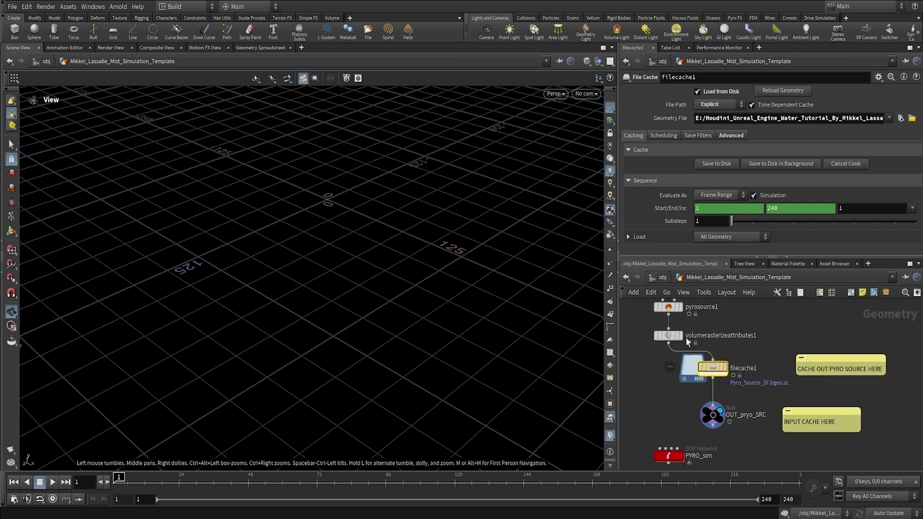
scroll(672, 357, "down", 2)
scroll(662, 368, "down", 2)
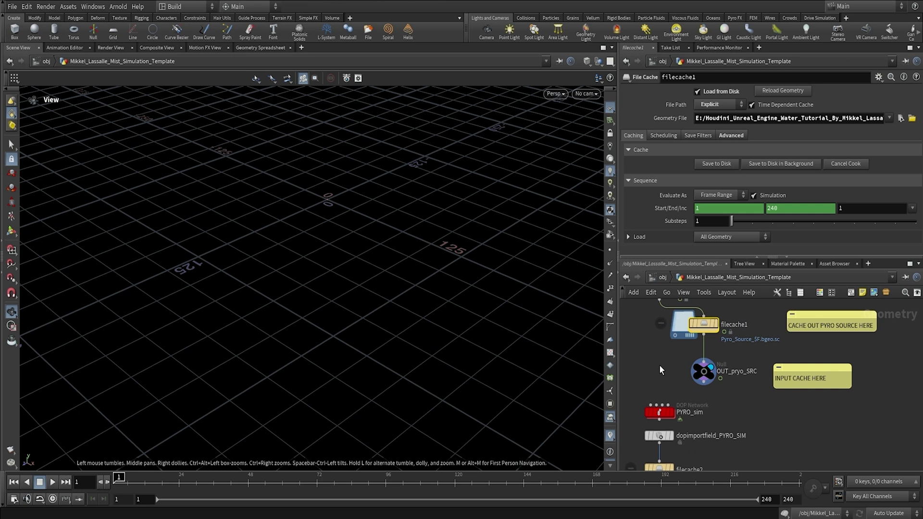
scroll(653, 370, "down", 3)
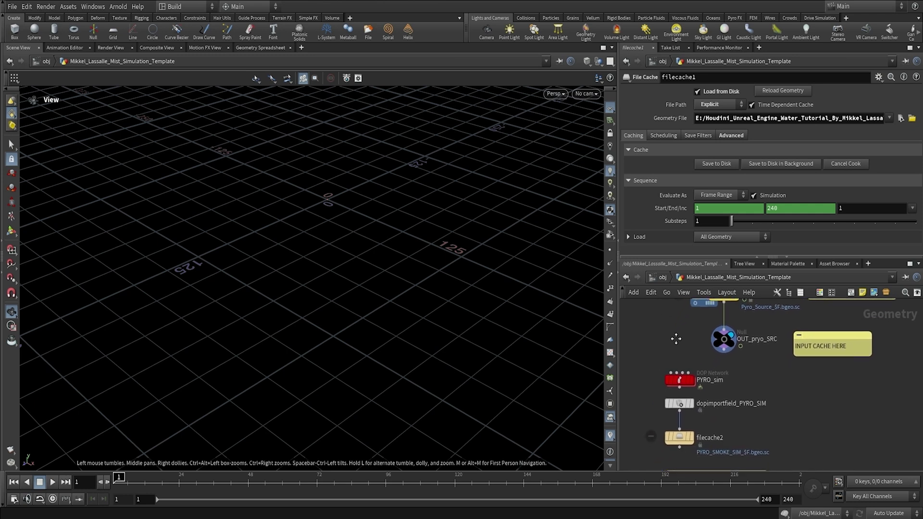
scroll(657, 402, "down", 3)
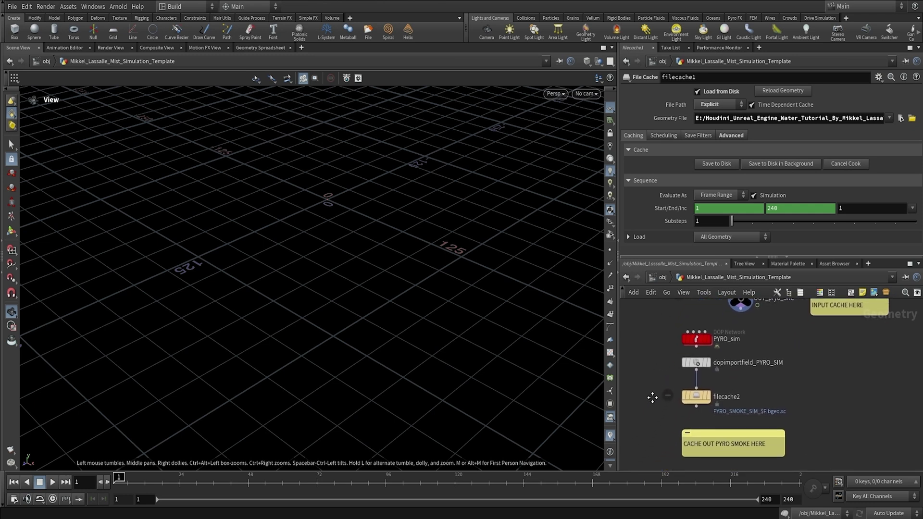
left_click(721, 400)
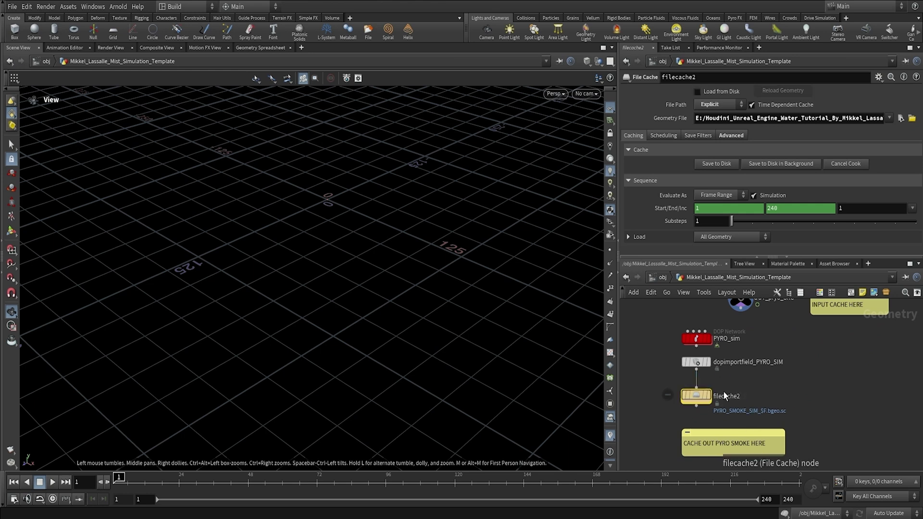
double_click(696, 338)
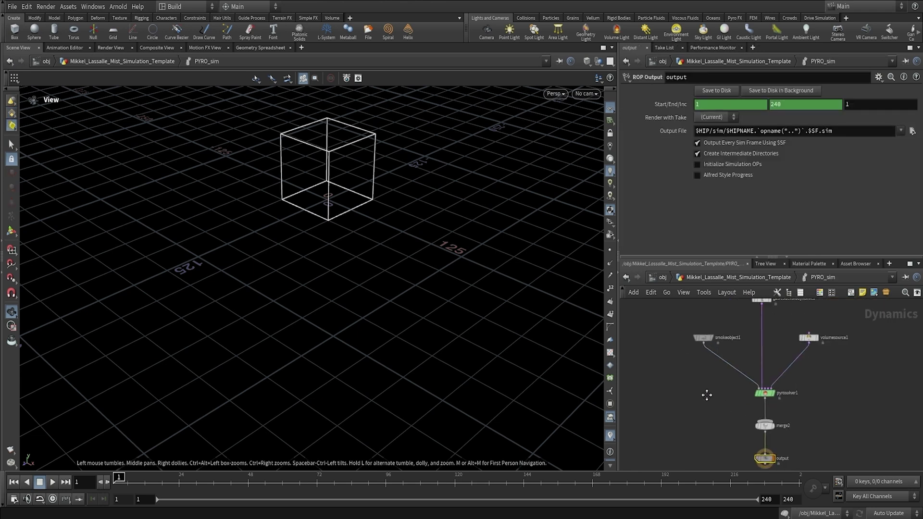
left_click_drag(687, 382, 758, 399)
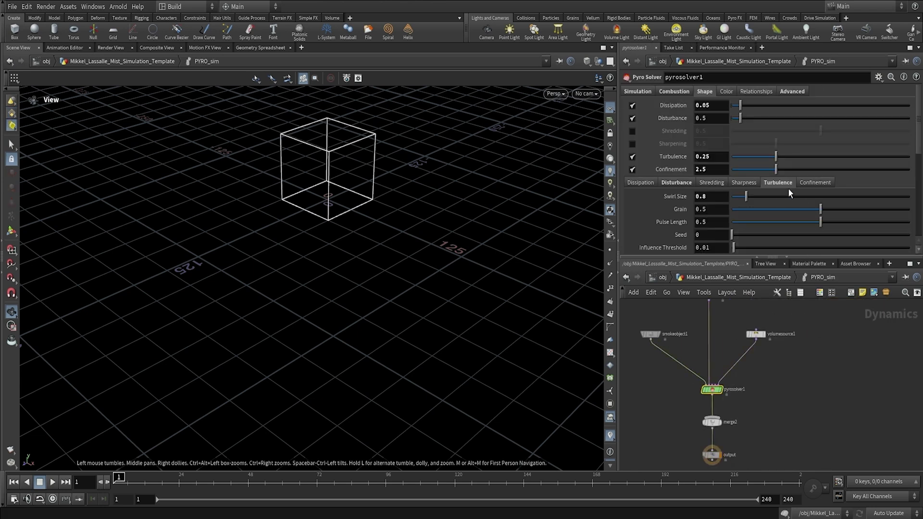
left_click(677, 182)
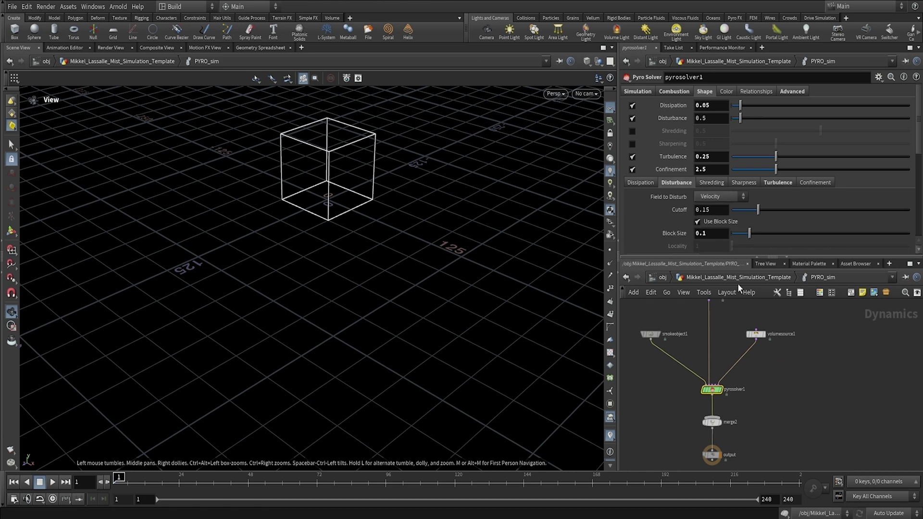
left_click(777, 182)
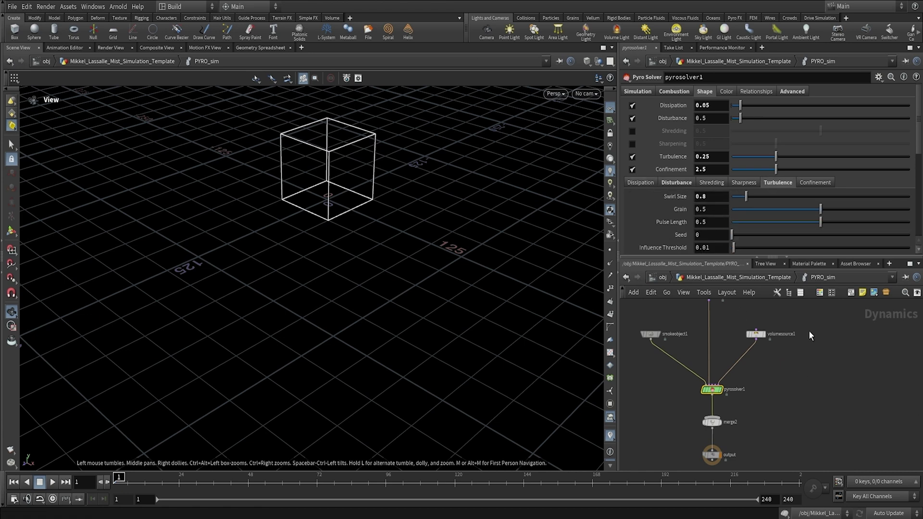
left_click(638, 92)
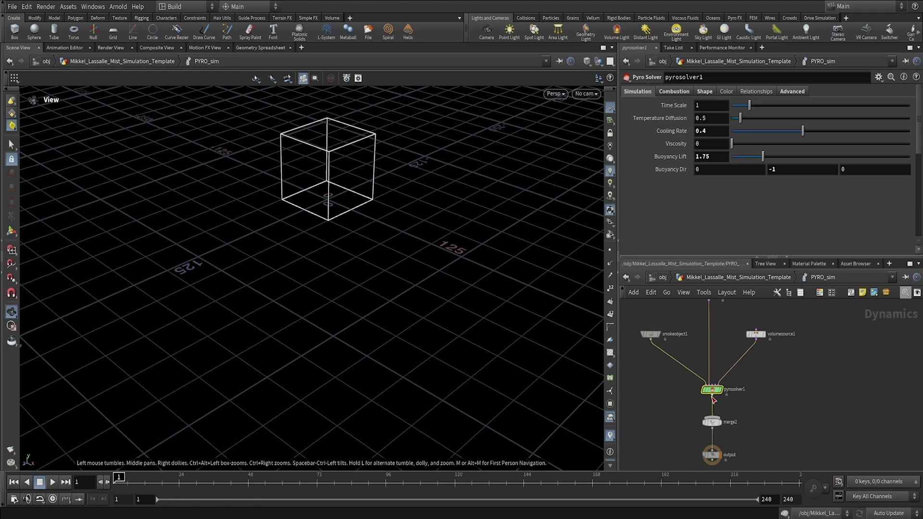
left_click(759, 278)
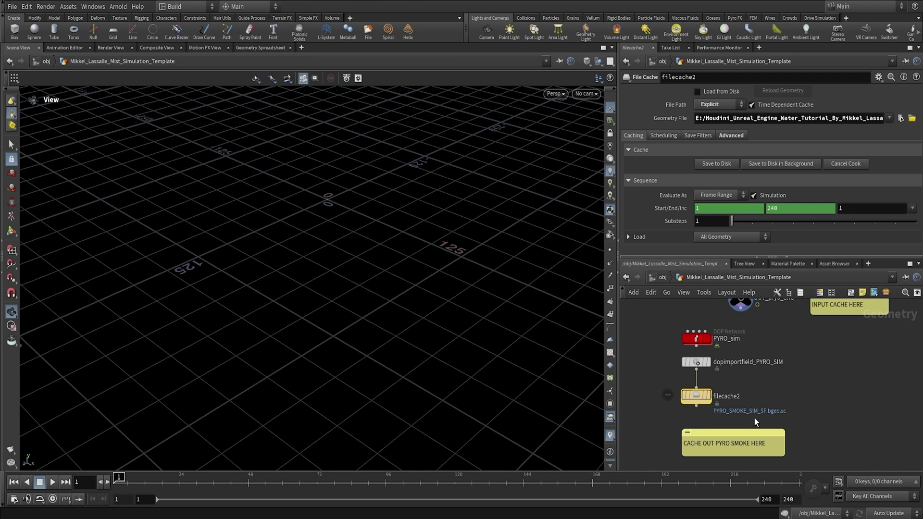
- Highlight the PYRO_SMOKE_SIM_$F.bgeo.sc file name in filecache2's Geometry File path
left_click_drag(835, 118, 921, 102)
left_click_drag(797, 117, 885, 119)
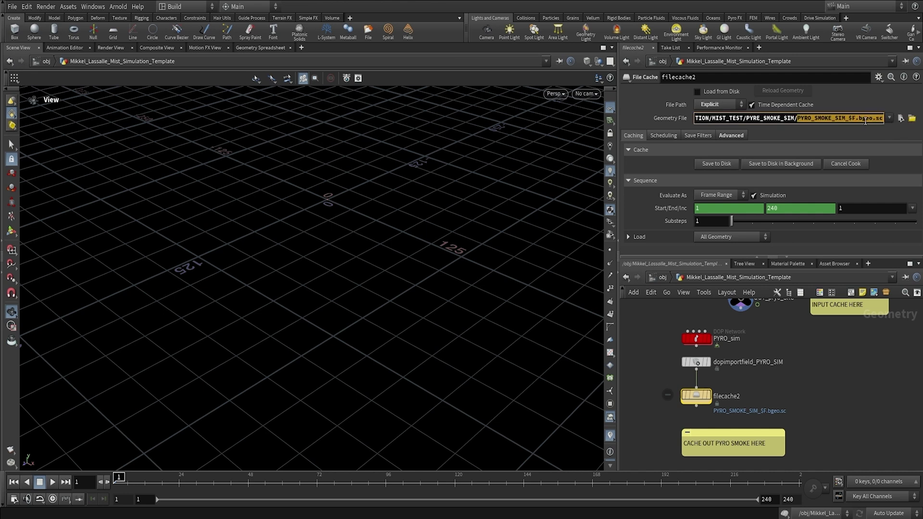
- Create a new PYRO_MIST_SIM folder next to PYRO_SOURCE in the cache folder
left_click(900, 119)
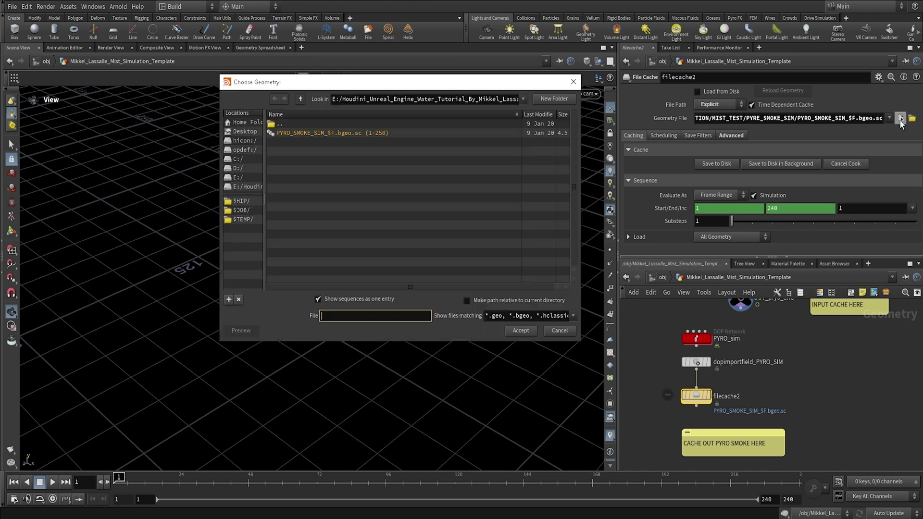
double_click(286, 123)
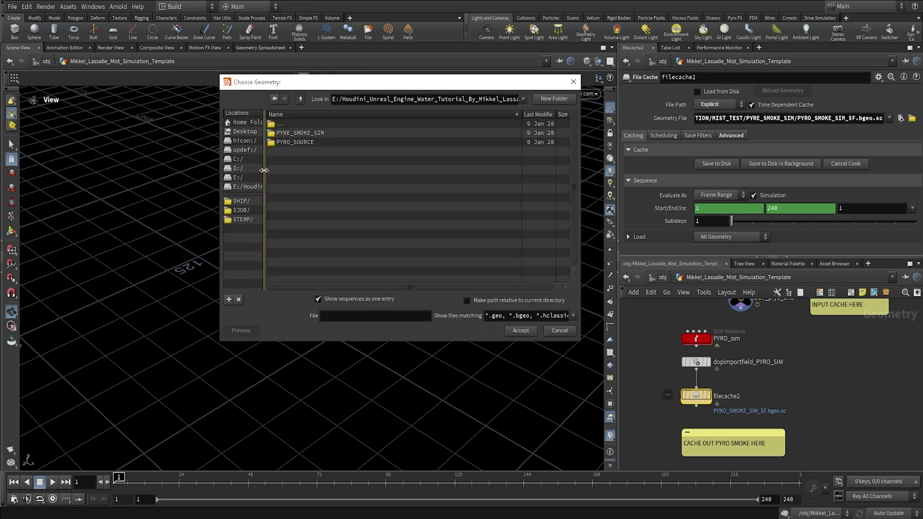
left_click(251, 187)
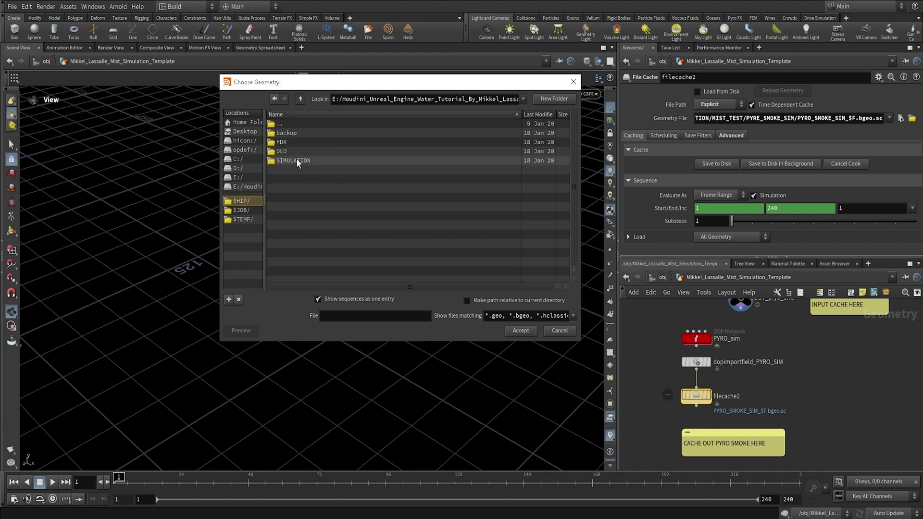
left_click(461, 132)
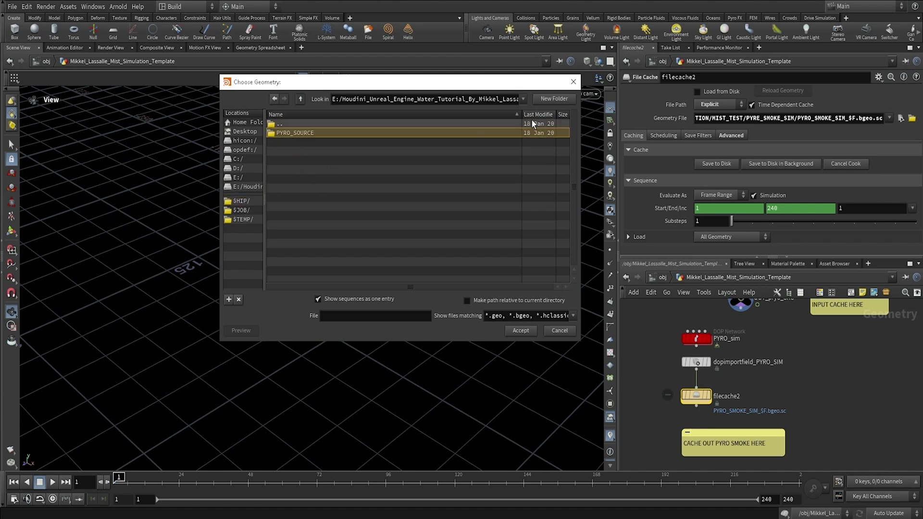
left_click(549, 98)
type("PYRO_MIST_")
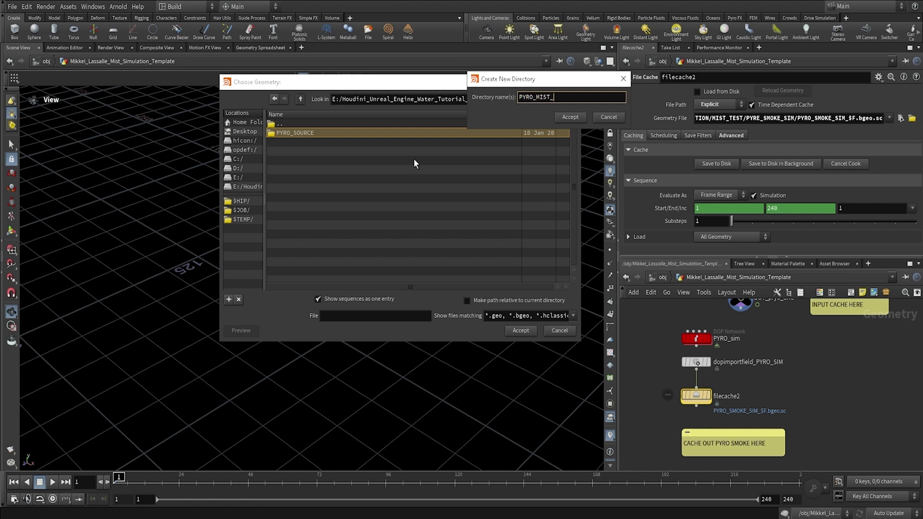
type("SIM")
key("Return")
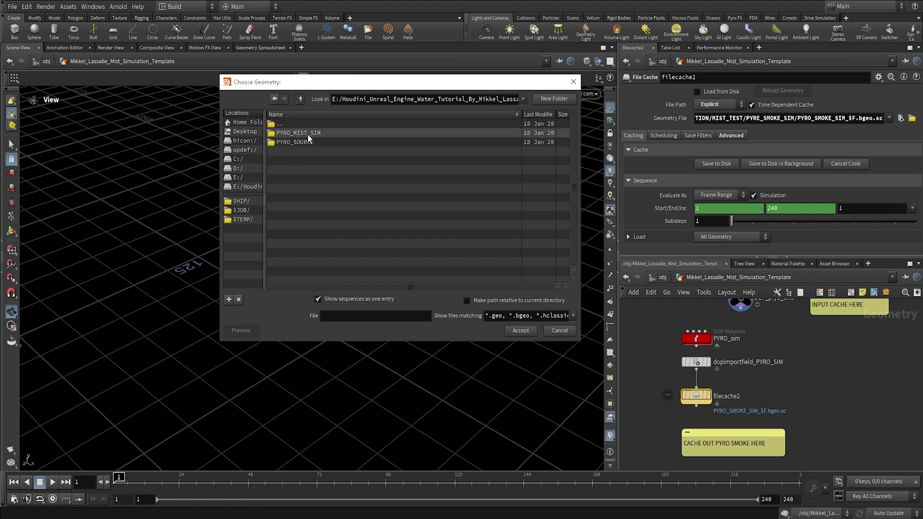
- Inside PYRO_MIST_SIM, name the cache file PYRO_MIST_SIM_$F.bgeo.sc
double_click(303, 133)
left_click(367, 319)
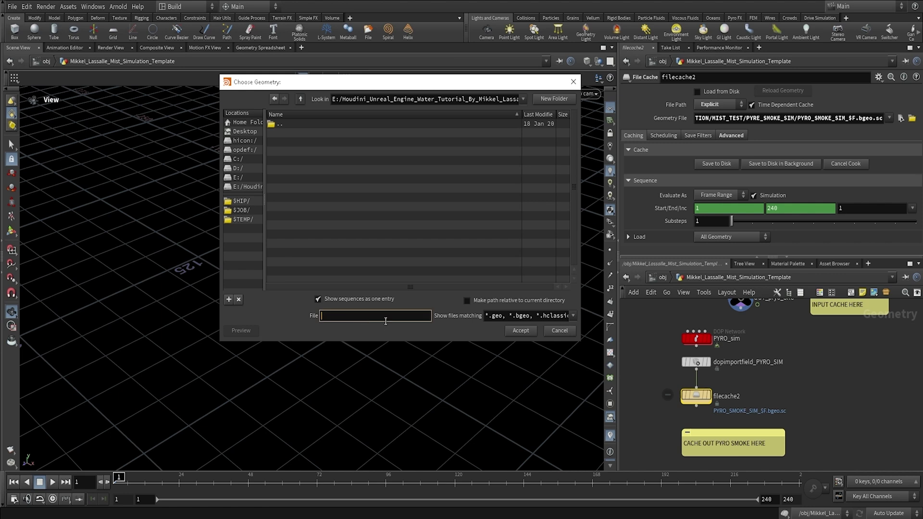
type("PYRO_SMOKE_SIM_$F.bgeo.sc")
left_click_drag(337, 315, 356, 316)
type("MIST")
key("End")
- Accept the PYRO_MIST_SIM_$F.bgeo.sc path on filecache2 and cache the mist simulation to disk
triple_click(408, 317)
left_click(520, 331)
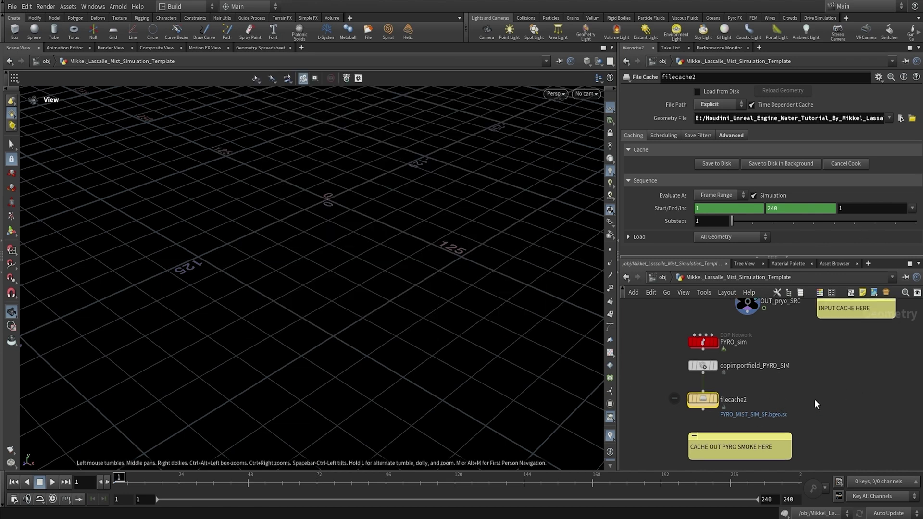
left_click_drag(815, 398, 706, 406)
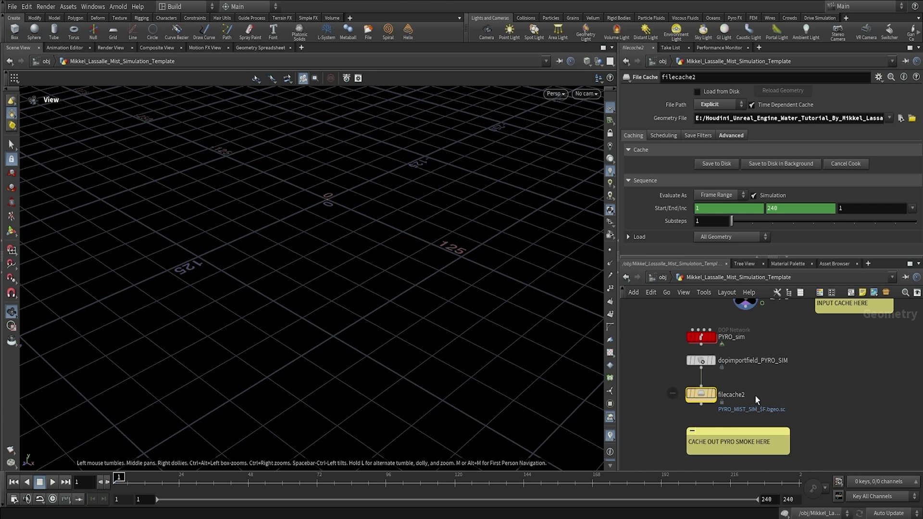
middle_click_drag(664, 354, 661, 365)
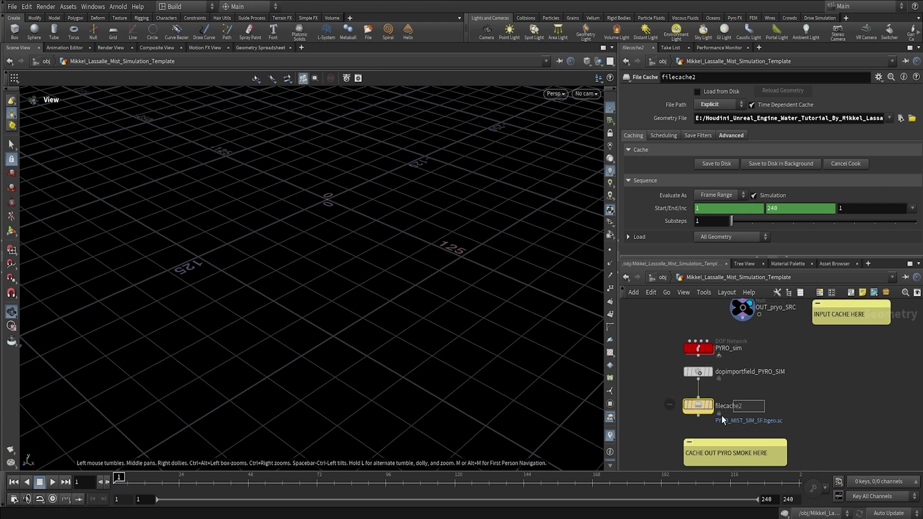
middle_click_drag(784, 404, 785, 395)
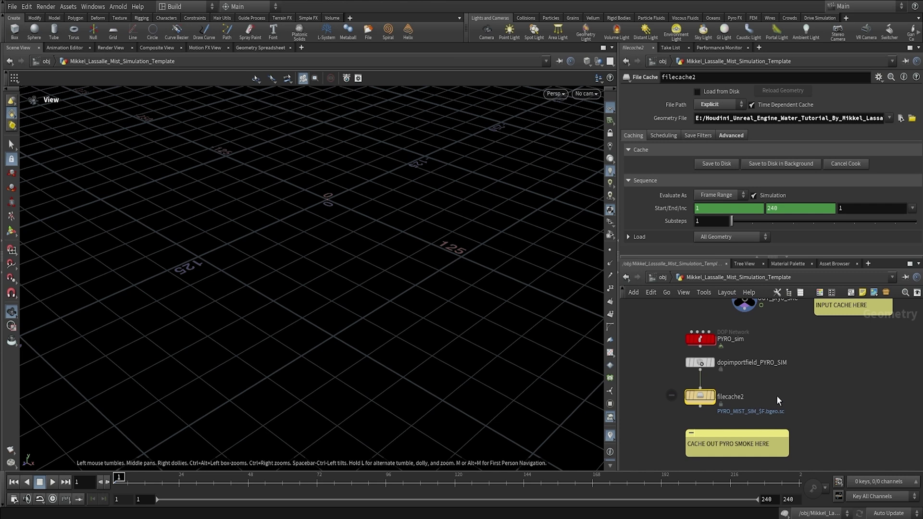
left_click(715, 163)
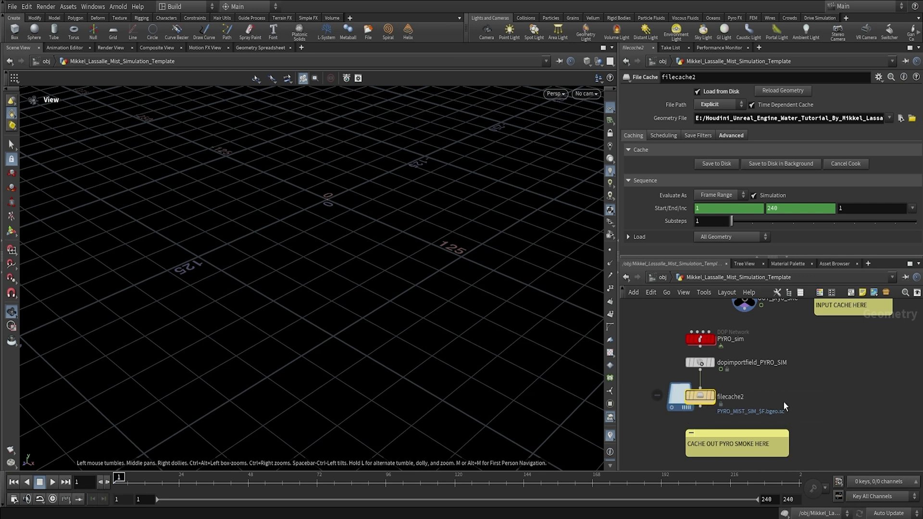
- Pan the network editor to bring the OUT_pryo_SRC source node into view
middle_click_drag(803, 409, 794, 335)
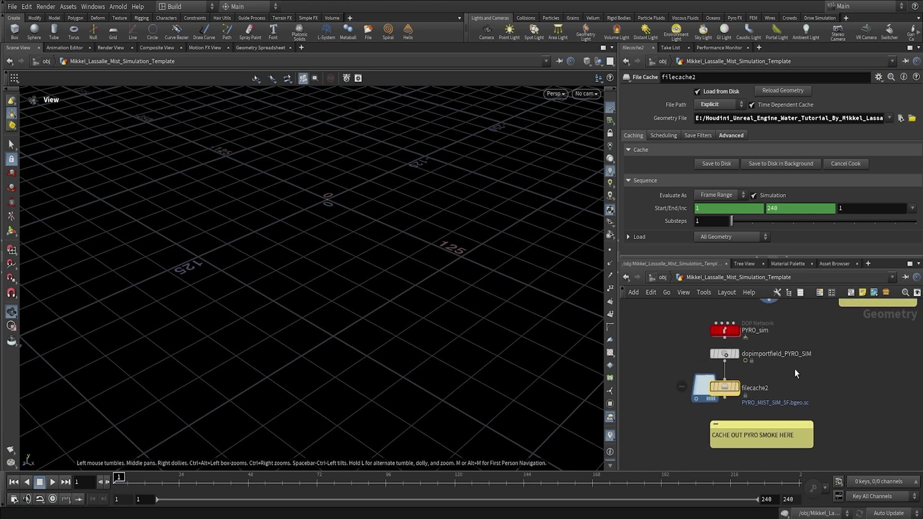
middle_click_drag(794, 377, 813, 382)
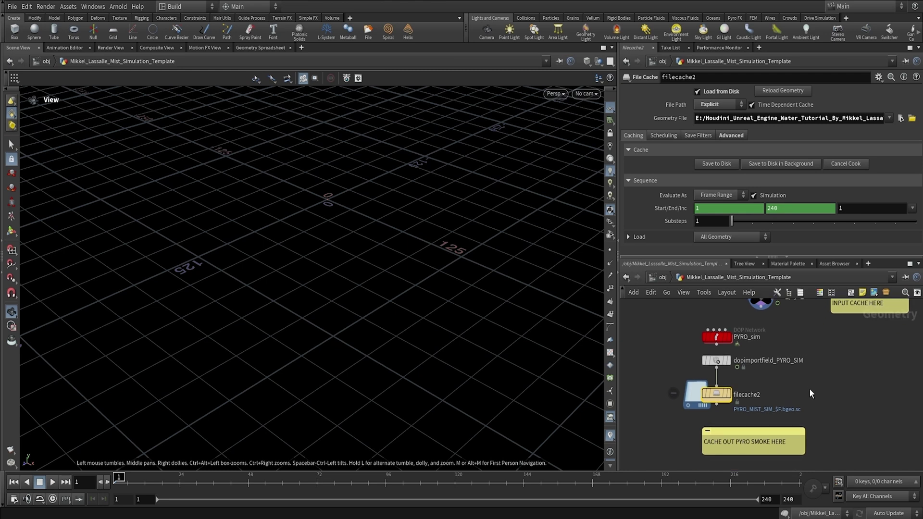
mouse_move(837, 386)
middle_mouse_down()
mouse_move(824, 383)
mouse_move(849, 388)
middle_mouse_up()
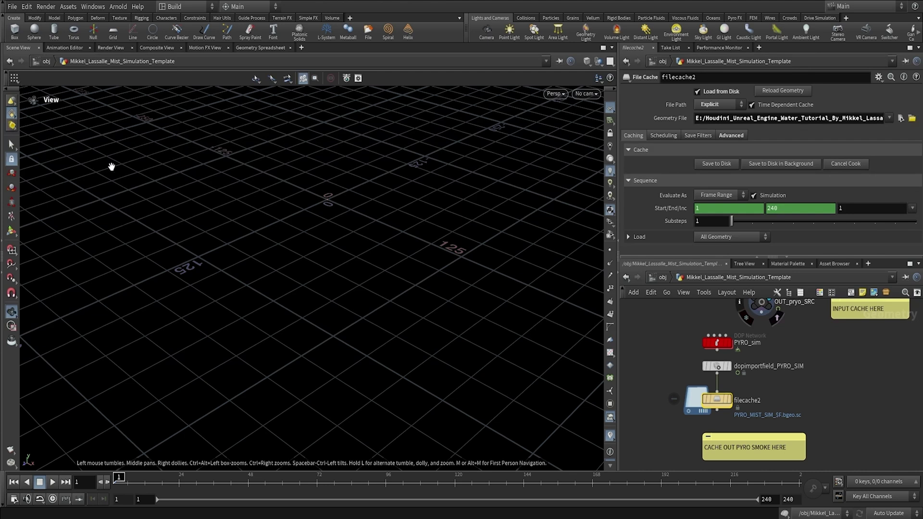
- Open the Mist RENDER template .hip scene, discarding the simulation file's unsaved changes
left_click(12, 6)
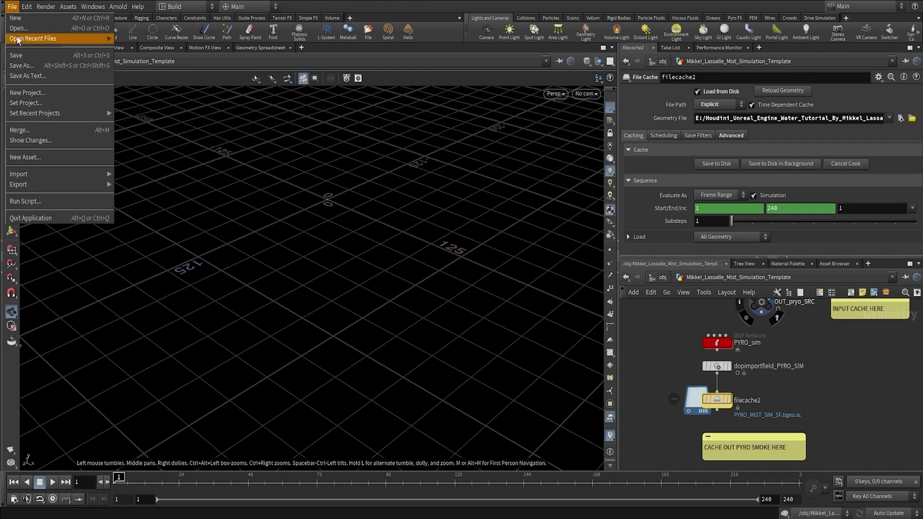
left_click(30, 65)
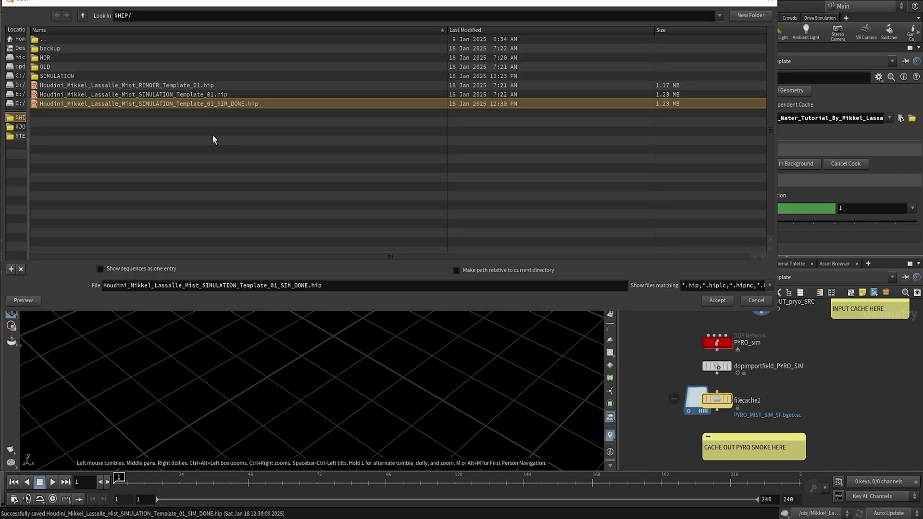
left_click(214, 85)
double_click(190, 86)
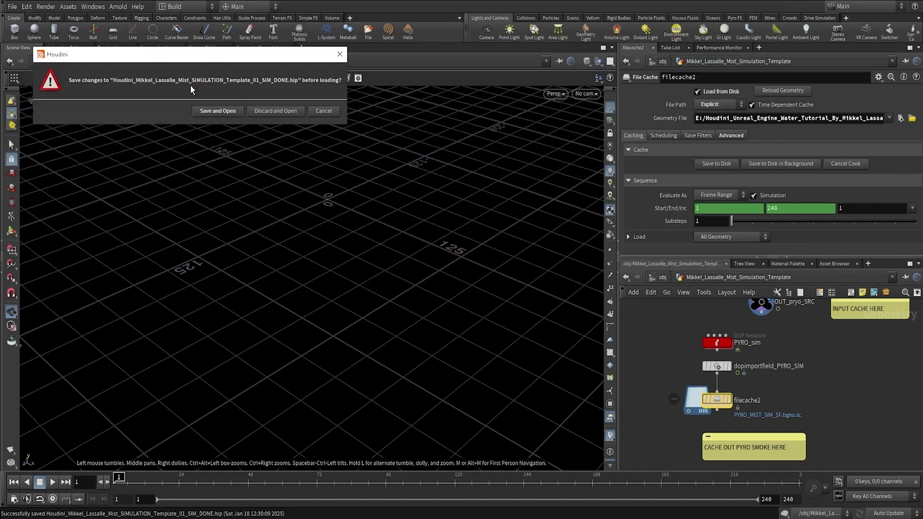
left_click(285, 113)
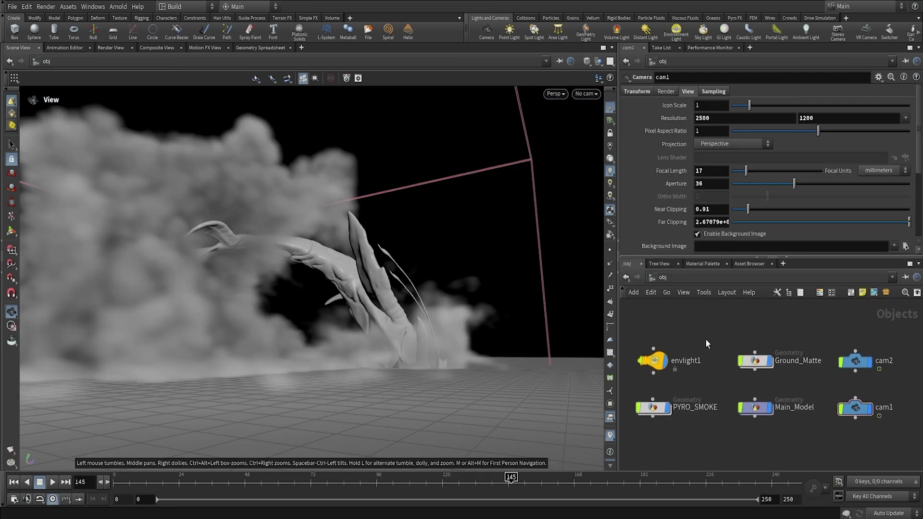
- Inspect Main_Model and PYRO_SMOKE, then browse for filecache1's geometry file inside PYRO_SMOKE
left_click(762, 408)
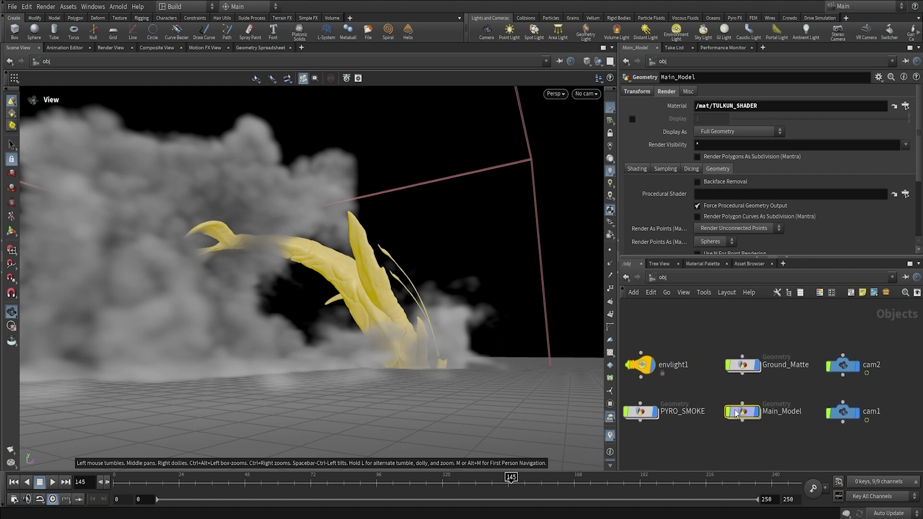
left_click(642, 412)
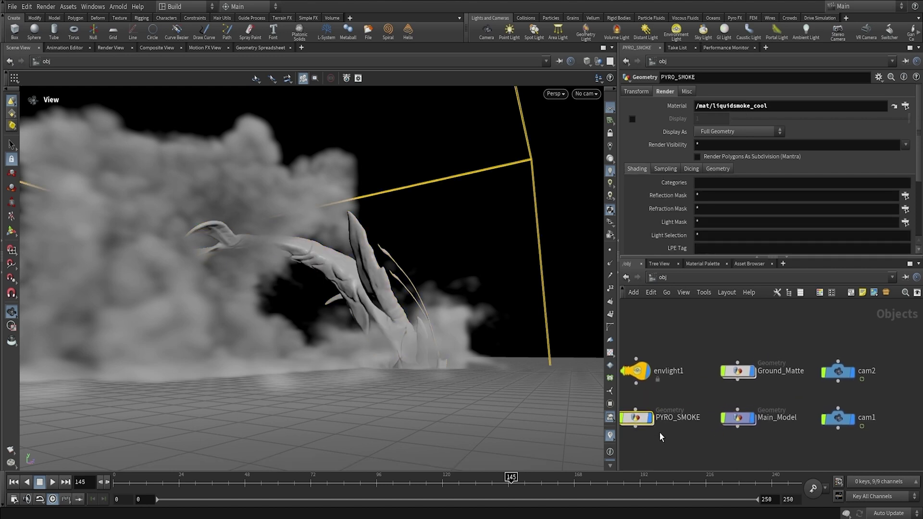
double_click(639, 416)
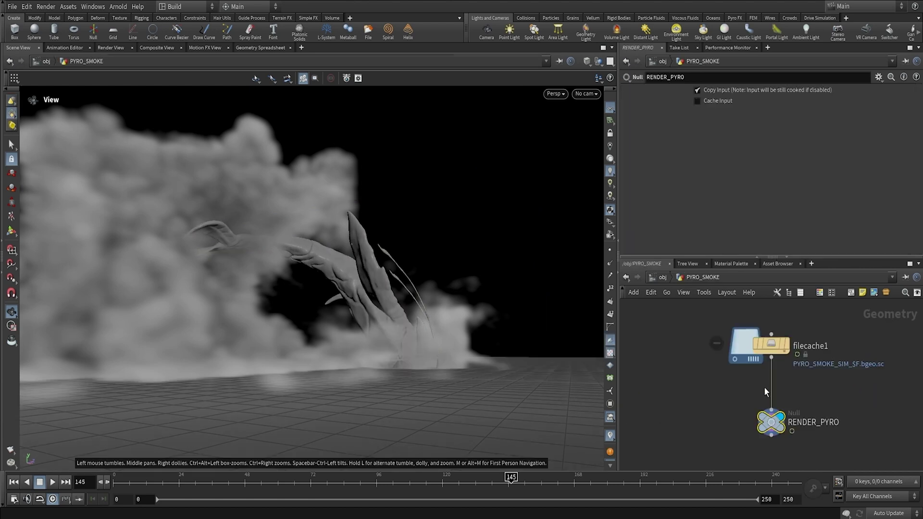
key("Up")
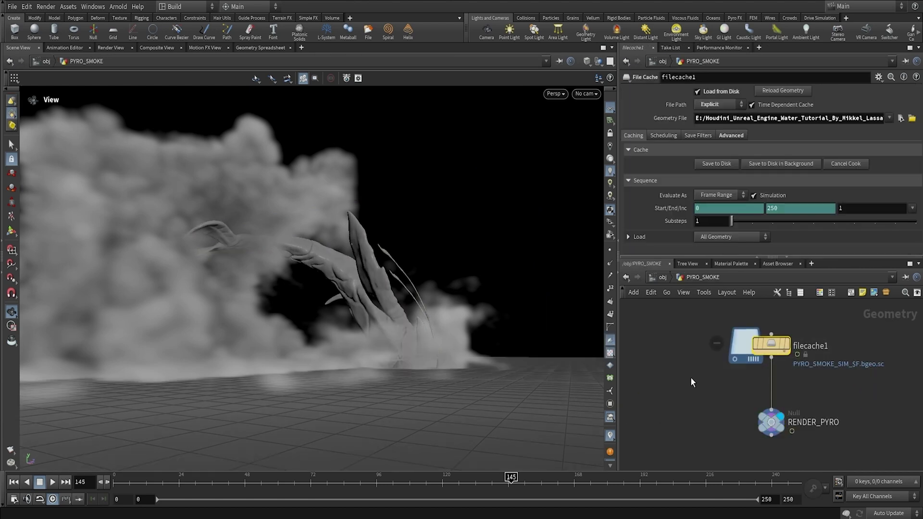
left_click(912, 117)
- Load SIMULATION/PYRO_MIST_SIM/PYRO_MIST_SIM_$F.bgeo.sc into filecache1 and go back to obj level
double_click(292, 151)
double_click(281, 160)
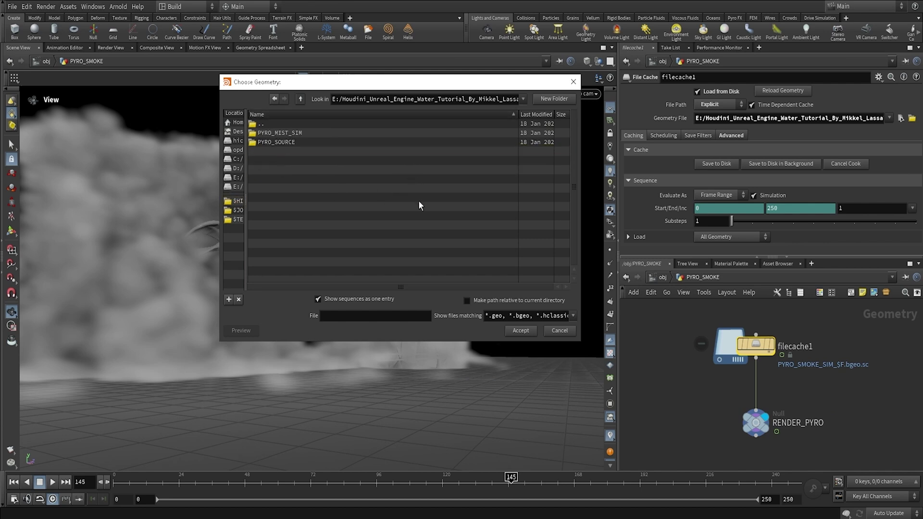
double_click(267, 132)
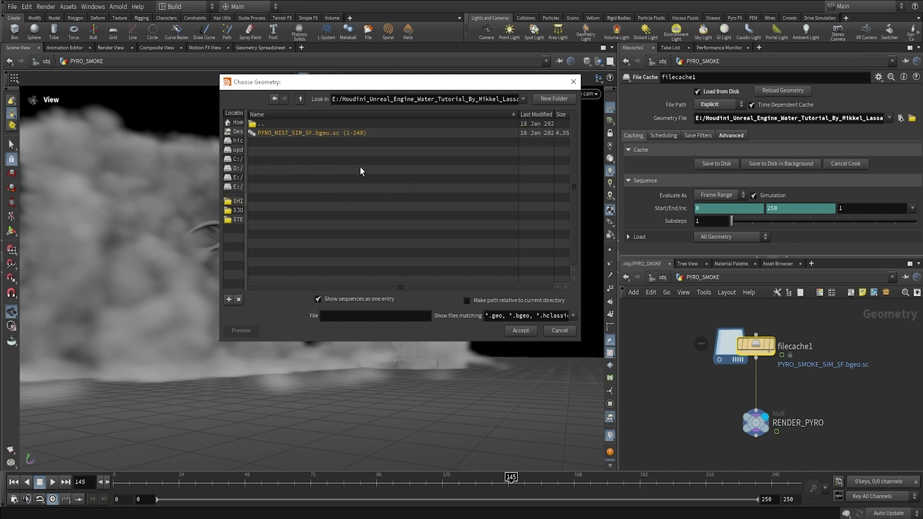
left_click(331, 133)
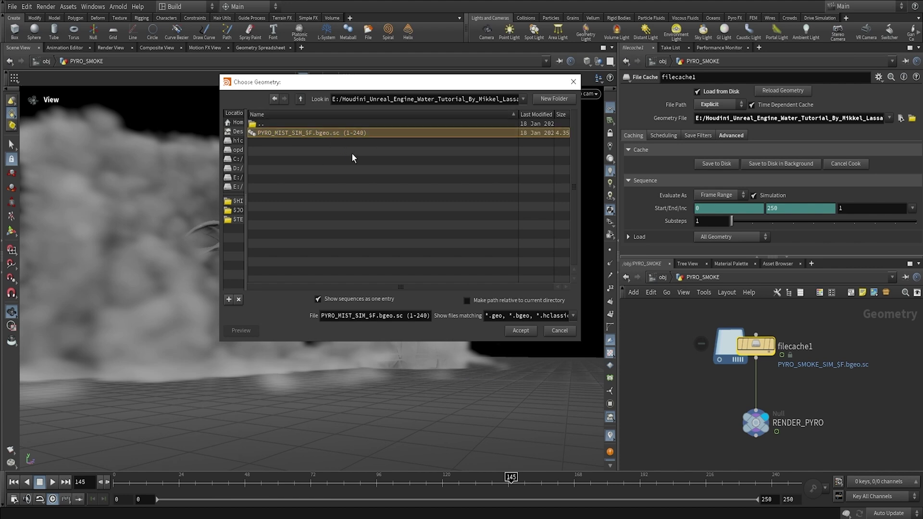
left_click(520, 331)
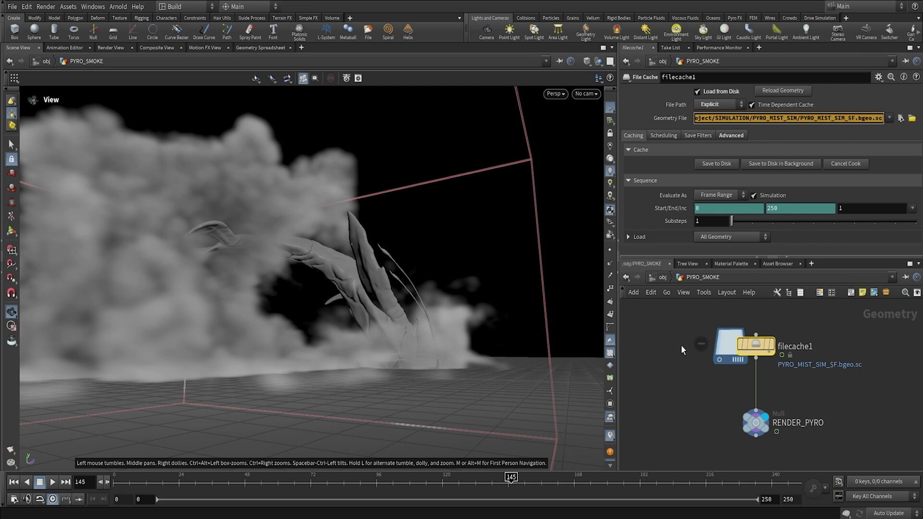
left_click(662, 277)
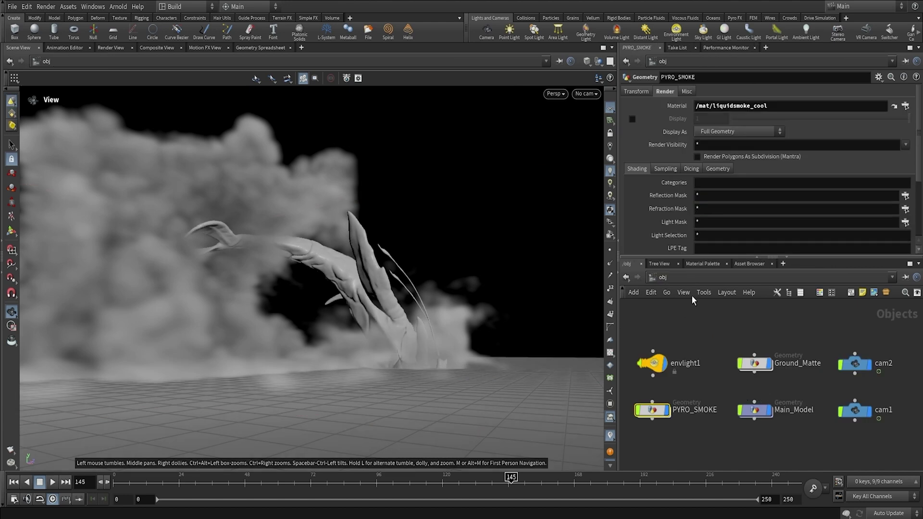
- In the out network, view mantra_beauty_MIST_Cam1's Rendering > Objects candidate and matte settings
left_click(659, 276)
left_click(682, 330)
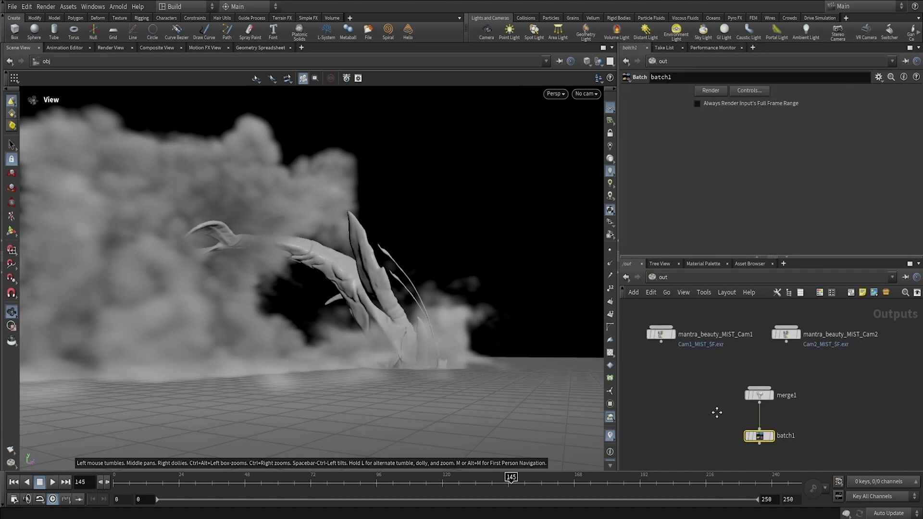
left_click_drag(716, 382, 644, 336)
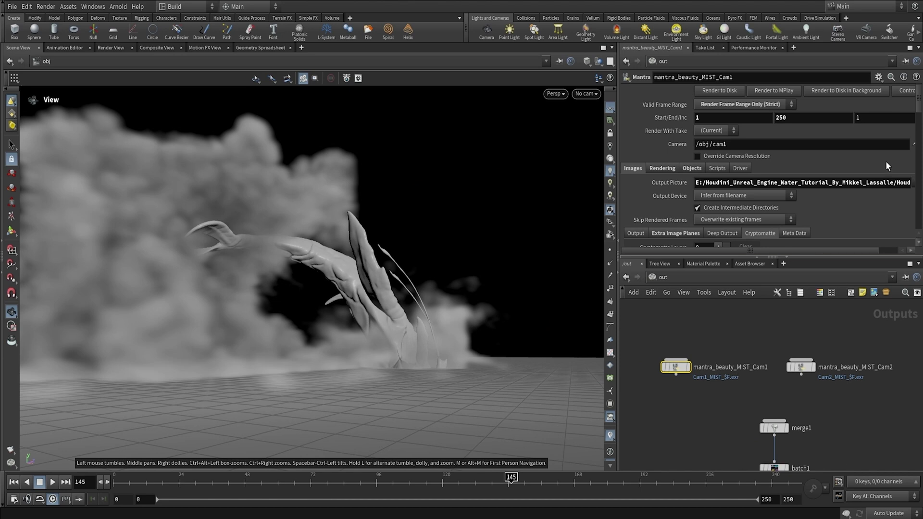
scroll(805, 164, "down", 3)
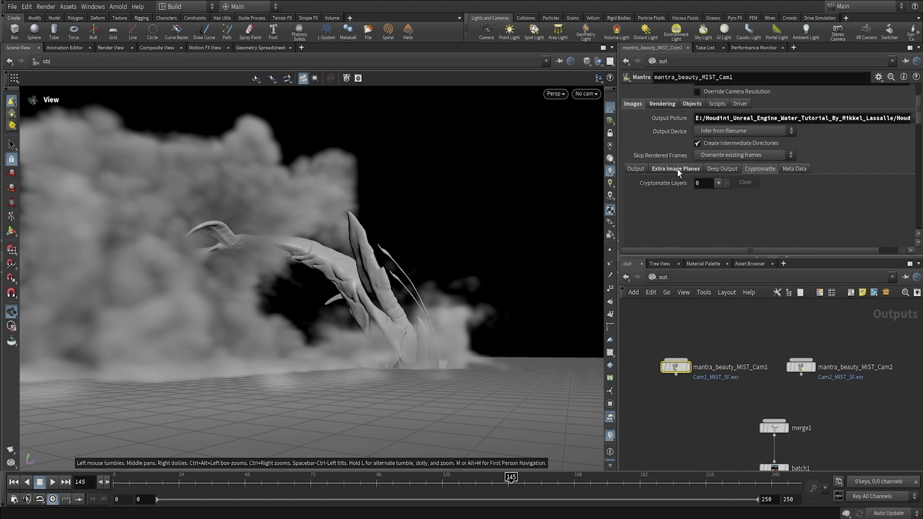
left_click(671, 106)
left_click(691, 106)
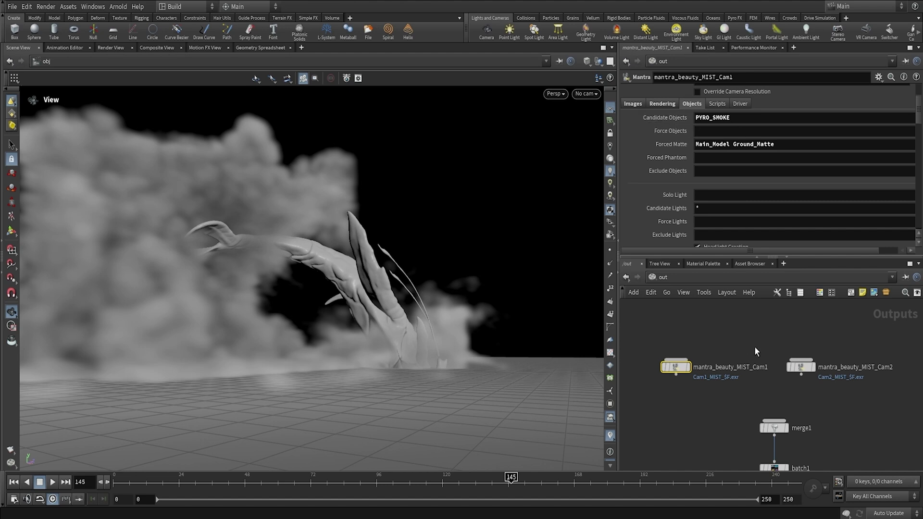
mouse_move(778, 361)
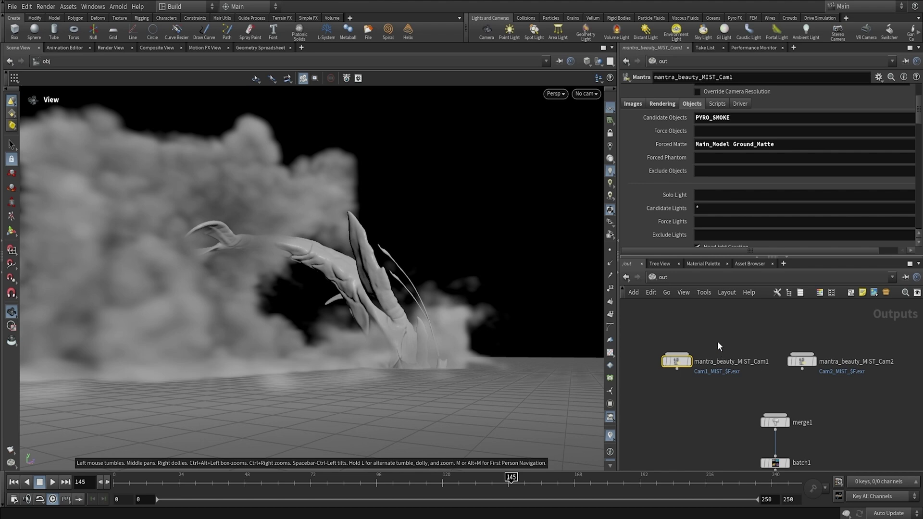
left_click(661, 278)
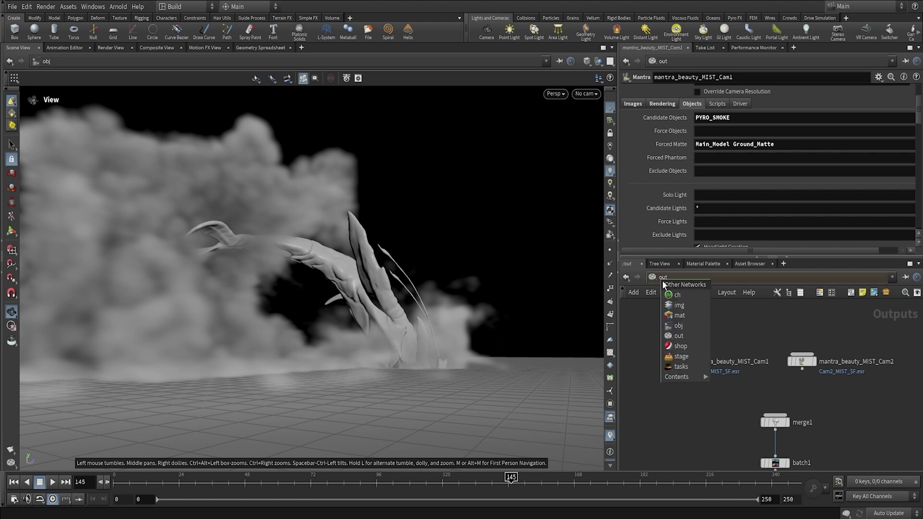
- In the mat network, compare billowysmoke_cool and liquidsmoke_cool materials, then return to obj
left_click(684, 327)
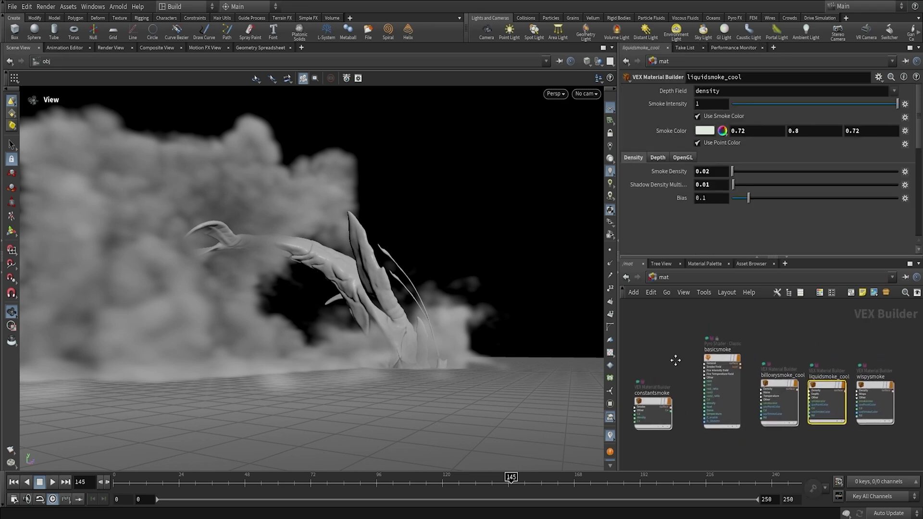
left_click_drag(772, 382, 766, 376)
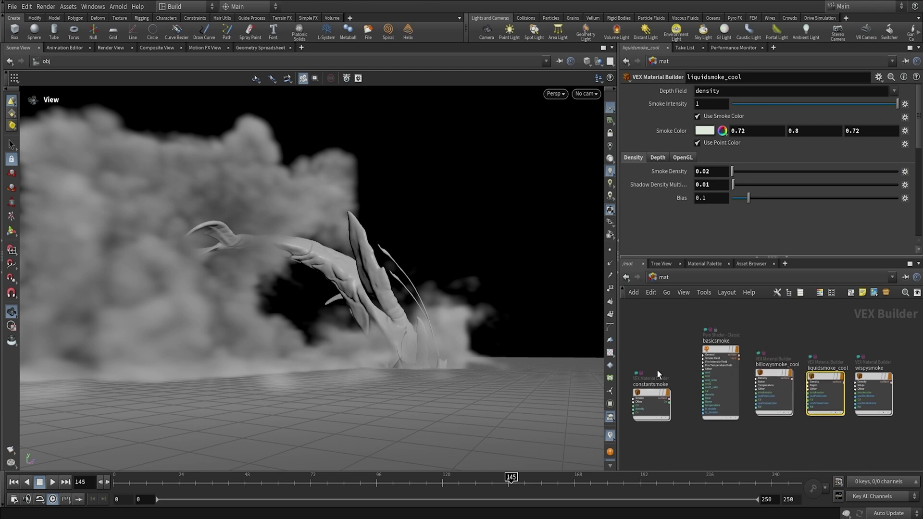
left_click_drag(645, 398, 645, 399)
left_click_drag(769, 300, 839, 412)
left_click(832, 317)
left_click(774, 377)
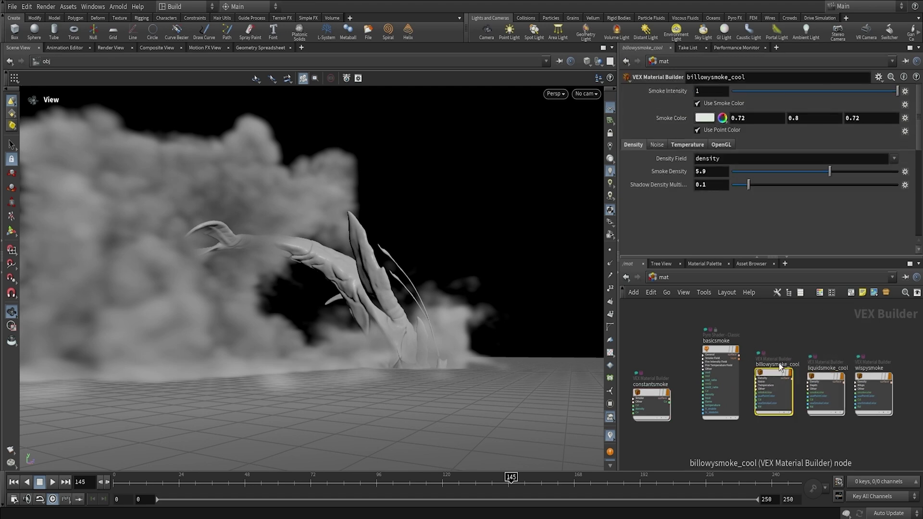
left_click(837, 377)
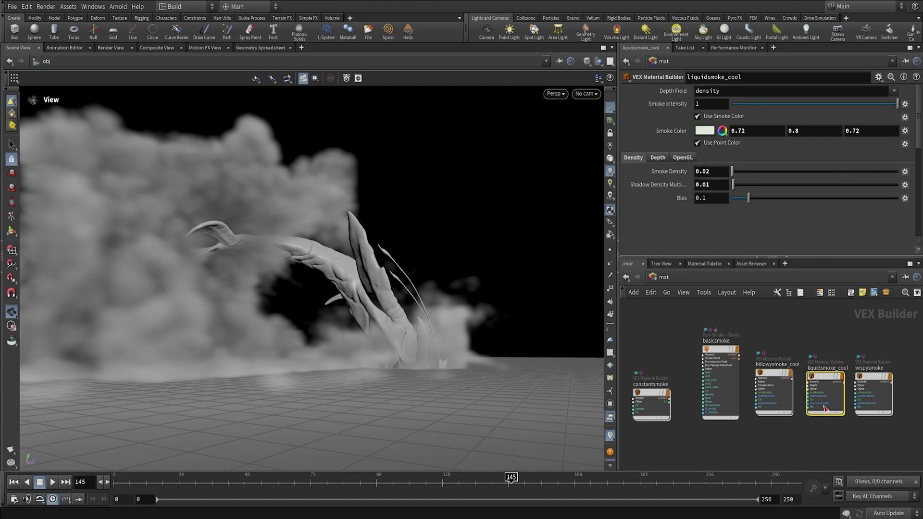
left_click(667, 280)
left_click(689, 329)
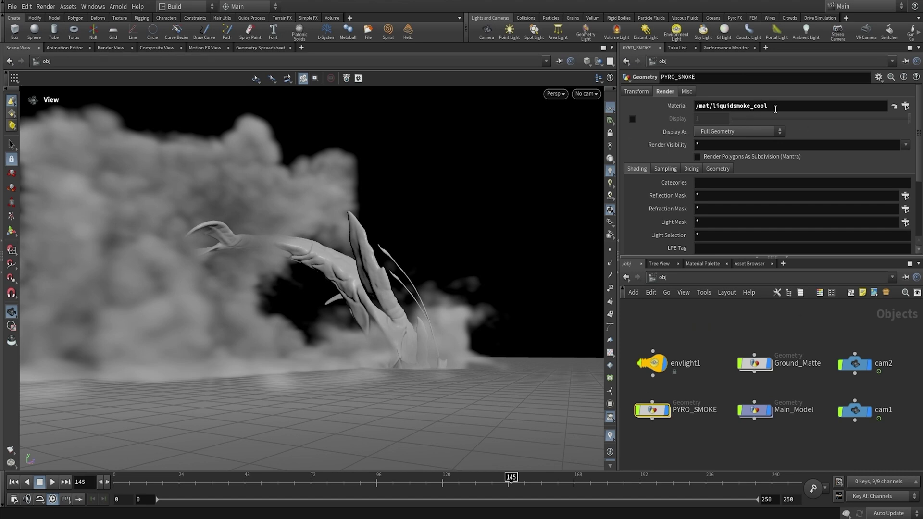
double_click(712, 111)
left_click(905, 106)
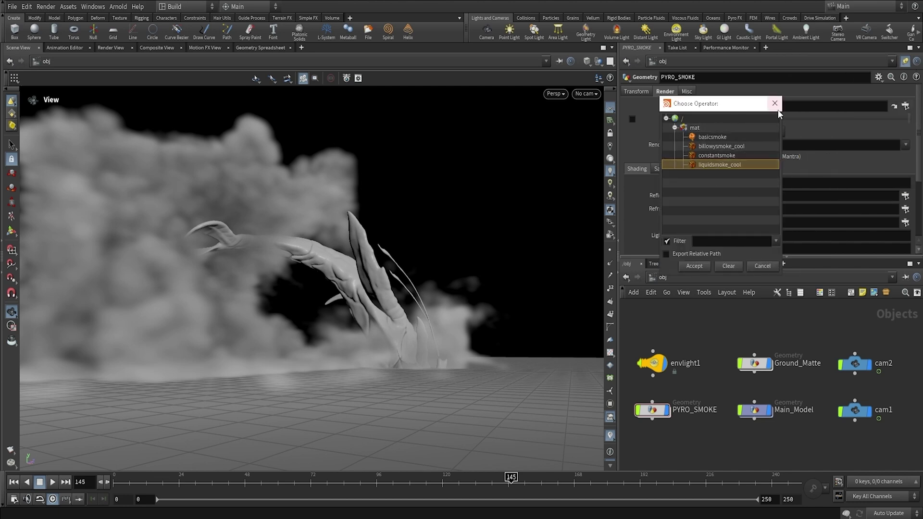
left_click(776, 104)
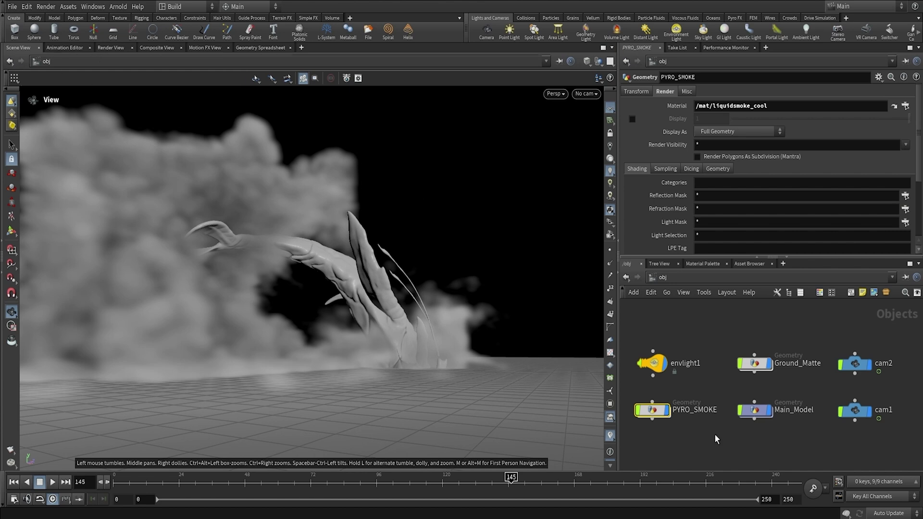
- Start a mist test render in Render View, then stop it and return to Scene View
left_click(111, 50)
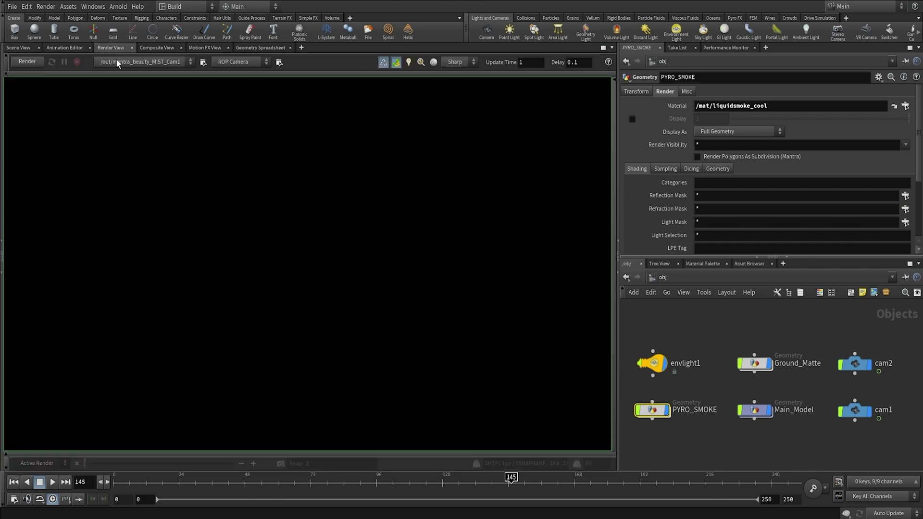
left_click(27, 61)
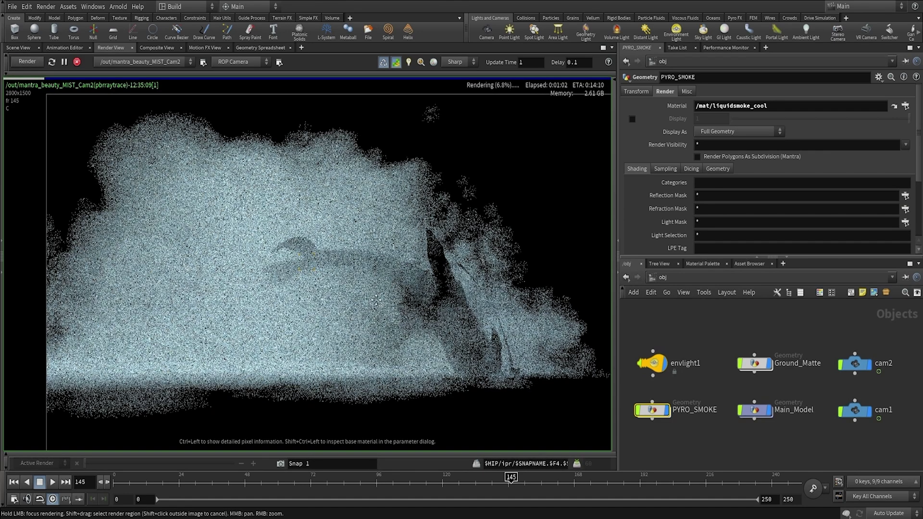
scroll(393, 284, "up", 2)
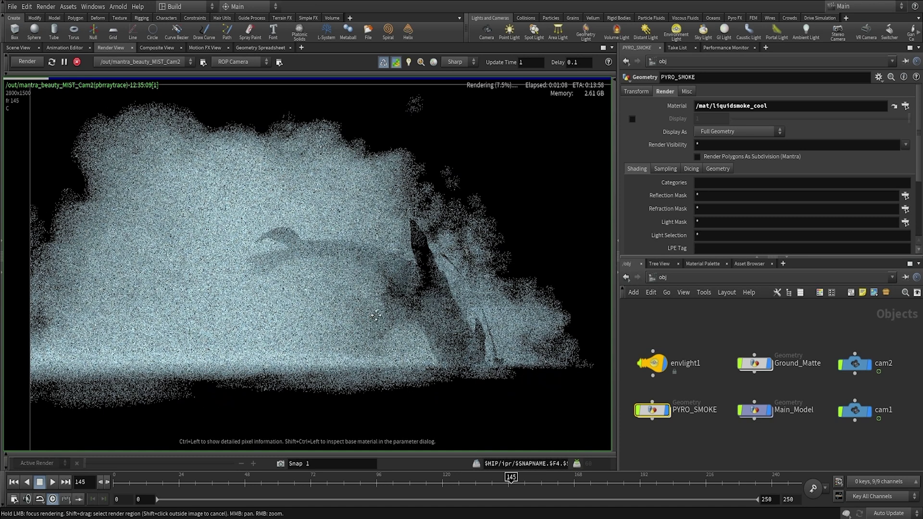
middle_click_drag(353, 314, 348, 310)
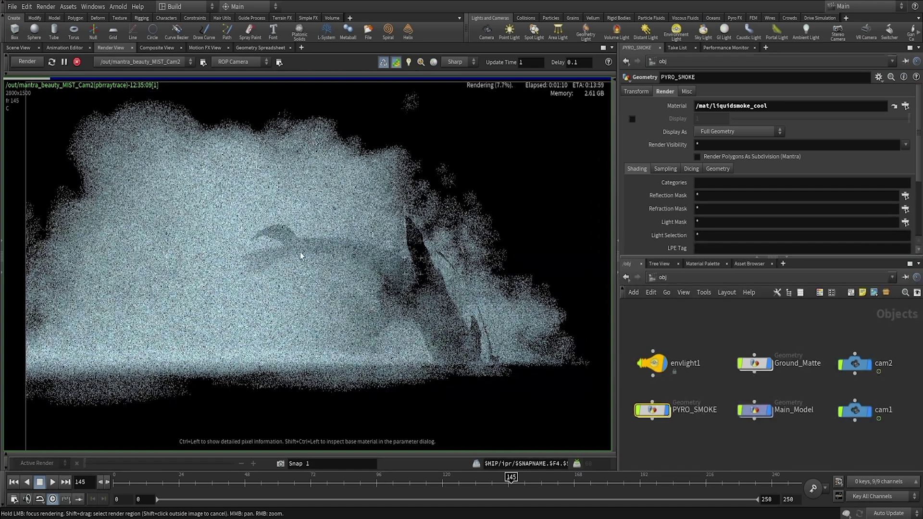
middle_click_drag(304, 255, 311, 253)
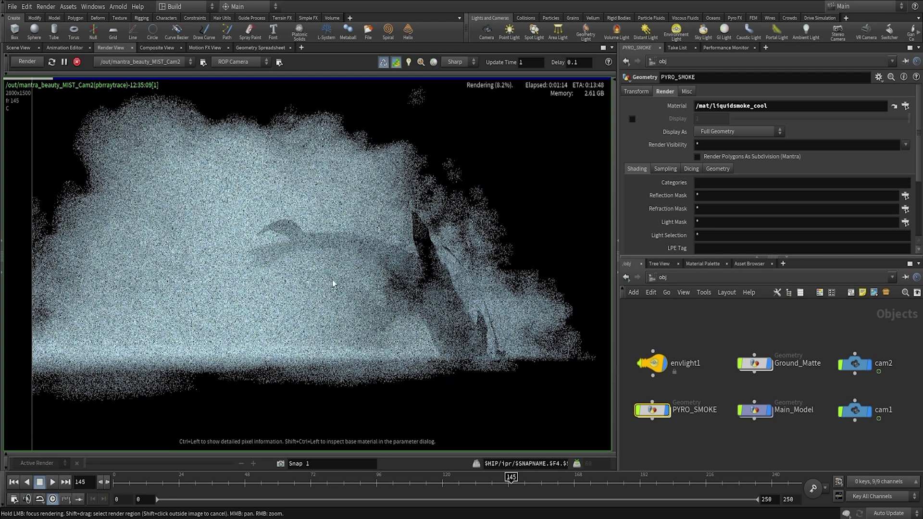
left_click(77, 61)
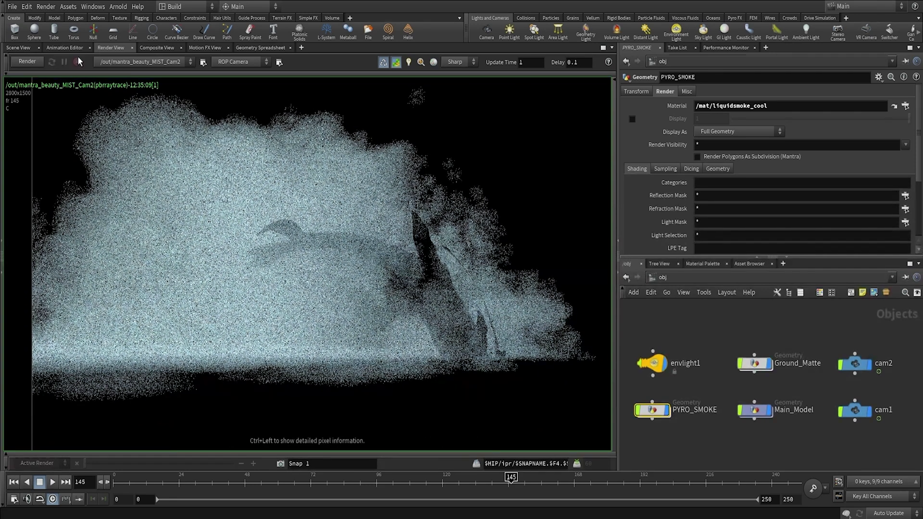
left_click(29, 48)
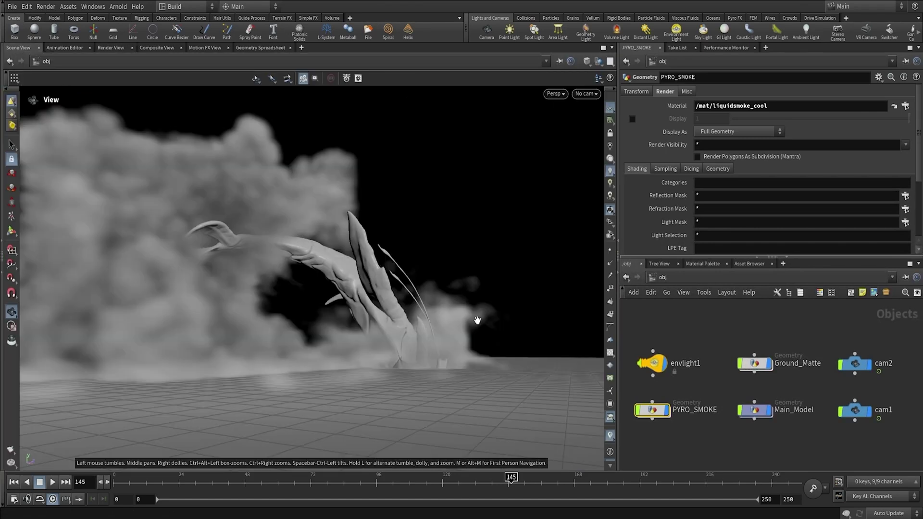
- Compare cam2's resolution and focal length against cam1's 2500x1200 settings
left_click(660, 278)
left_click(802, 334)
middle_click_drag(801, 334, 698, 332)
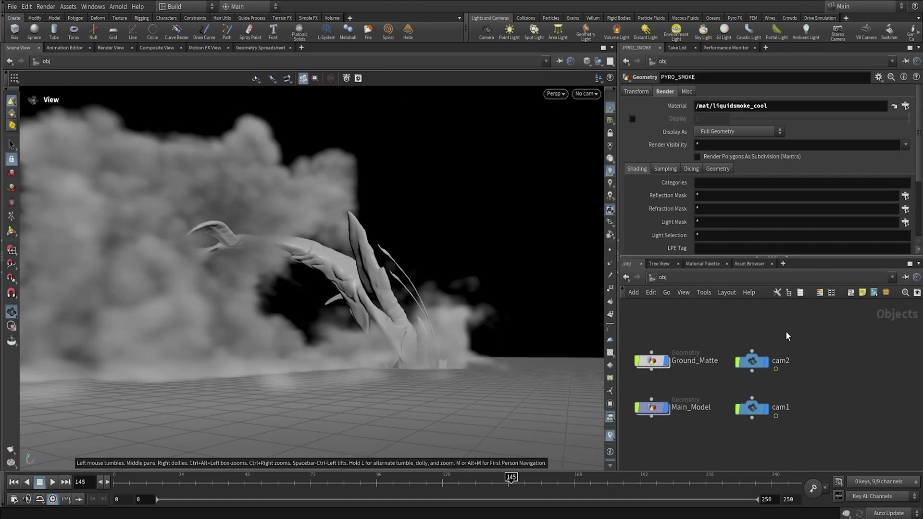
left_click(750, 361)
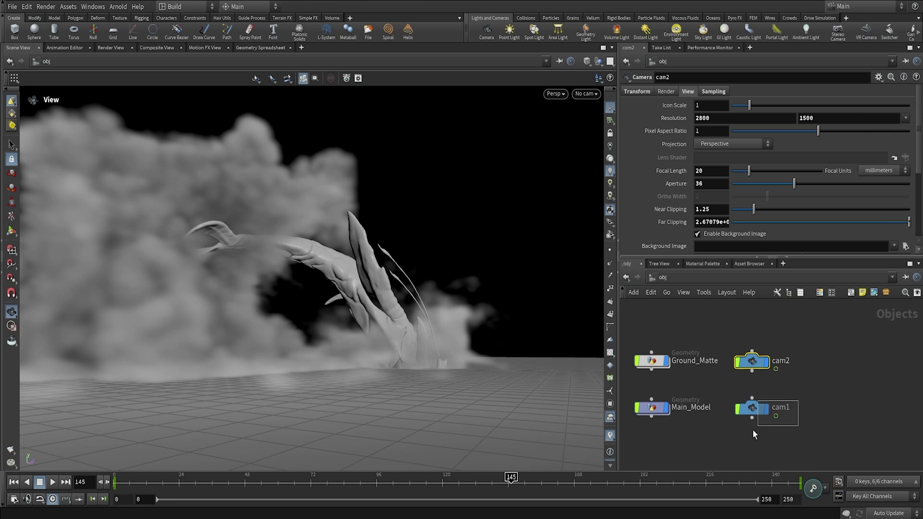
left_click(752, 409)
left_click(752, 361)
left_click(752, 410)
left_click(780, 360)
left_click(779, 408)
- In /out, check Cam1's Output Picture: RENDER/TEST_RENDER/MIST_CAM1/Cam1_MIST_$F.exr
left_click(663, 278)
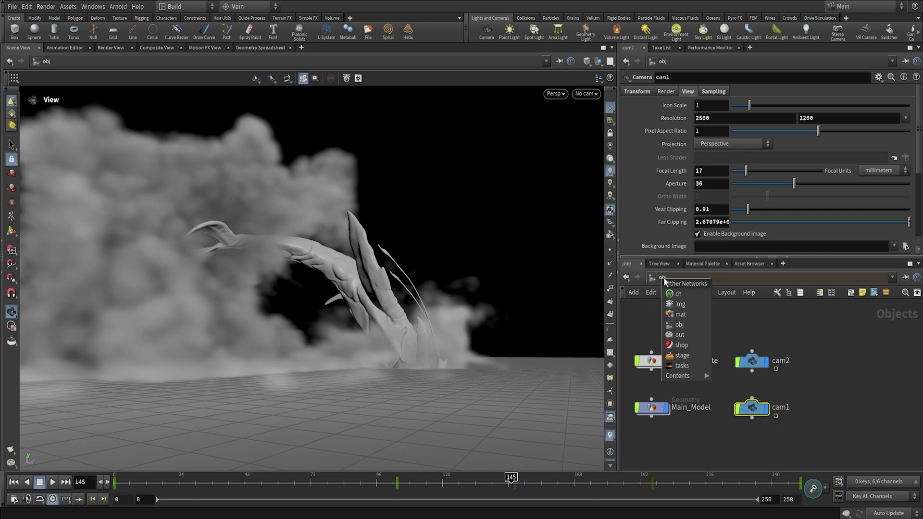
left_click(686, 335)
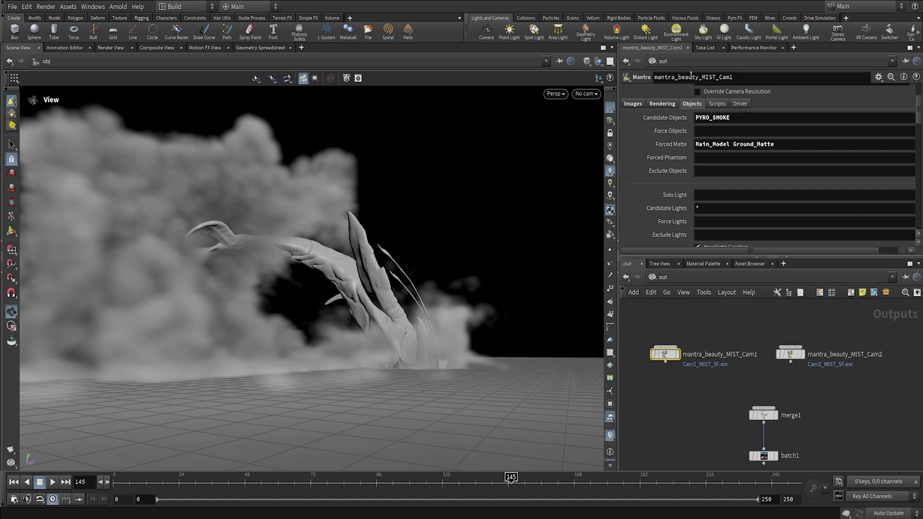
left_click(632, 103)
left_click_drag(849, 118, 919, 123)
left_click(746, 120)
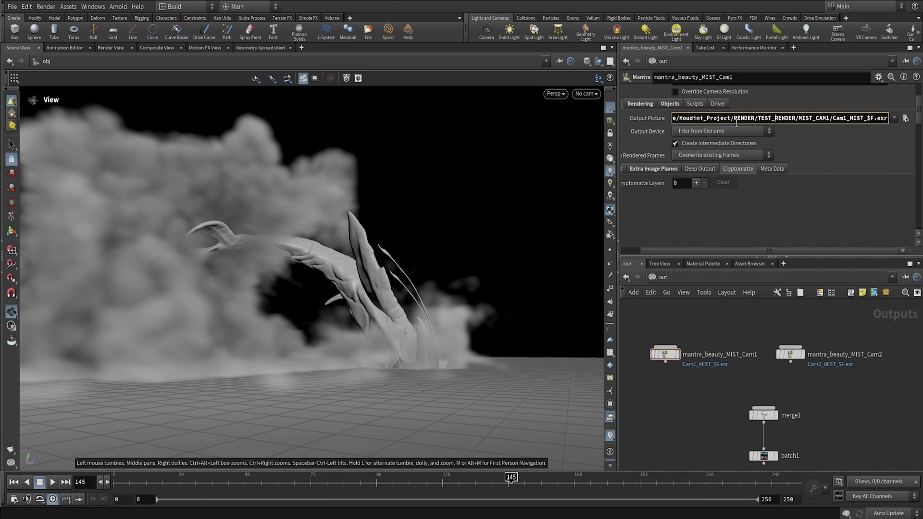
left_click_drag(735, 119, 888, 121)
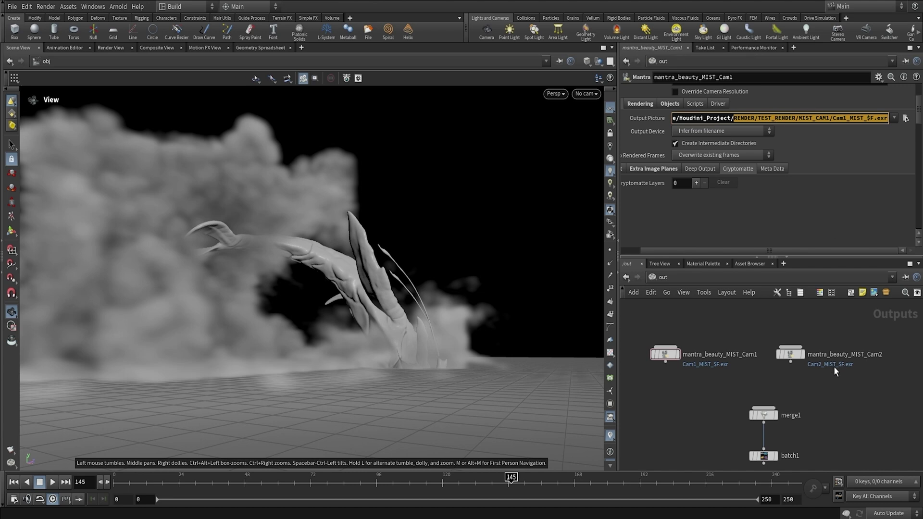
left_click_drag(831, 387, 775, 319)
left_click(664, 354)
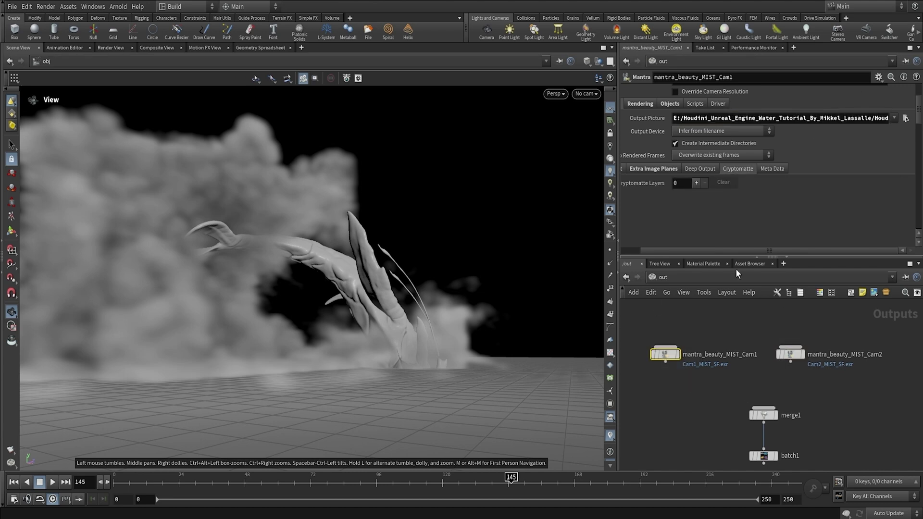
left_click_drag(744, 119, 921, 112)
left_click(837, 116)
double_click(837, 116)
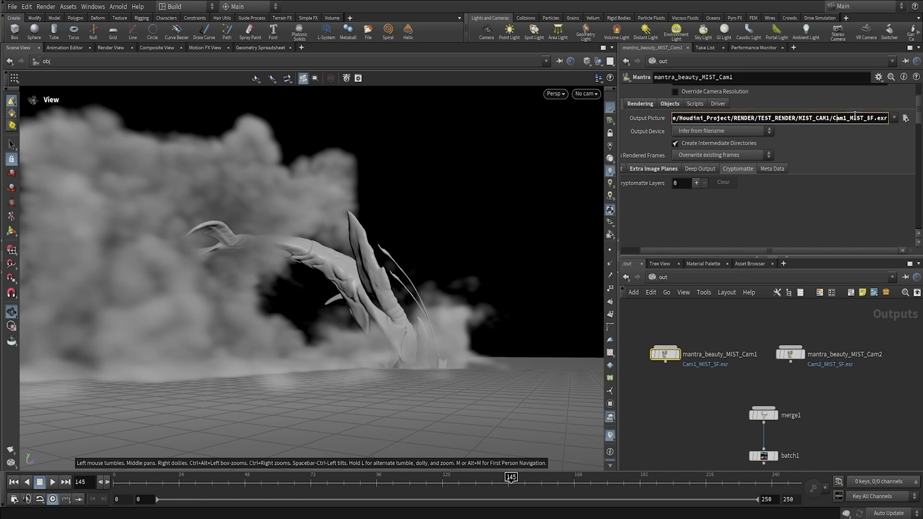
- Check Cam2's Output Picture Cam2_MIST_$F.exr in MIST_CAM2, then select both mist render nodes
left_click(789, 354)
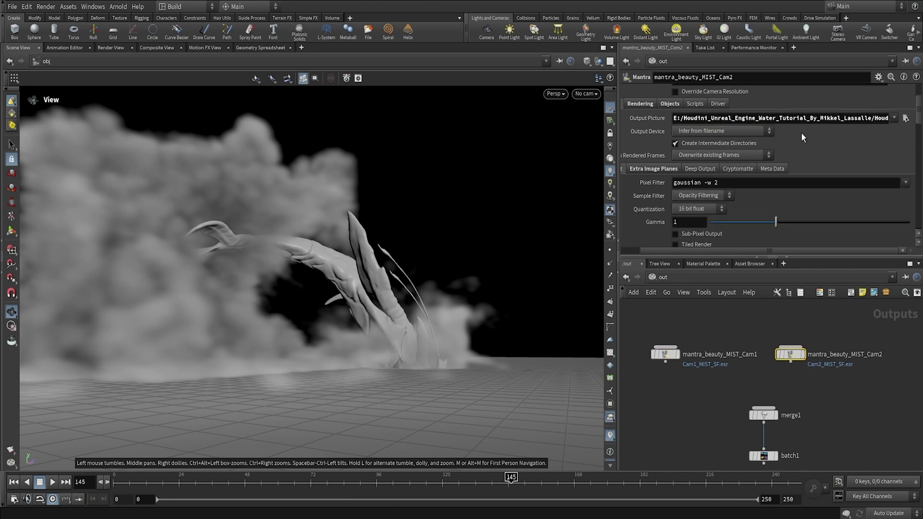
left_click_drag(824, 118, 833, 145)
left_click(849, 117)
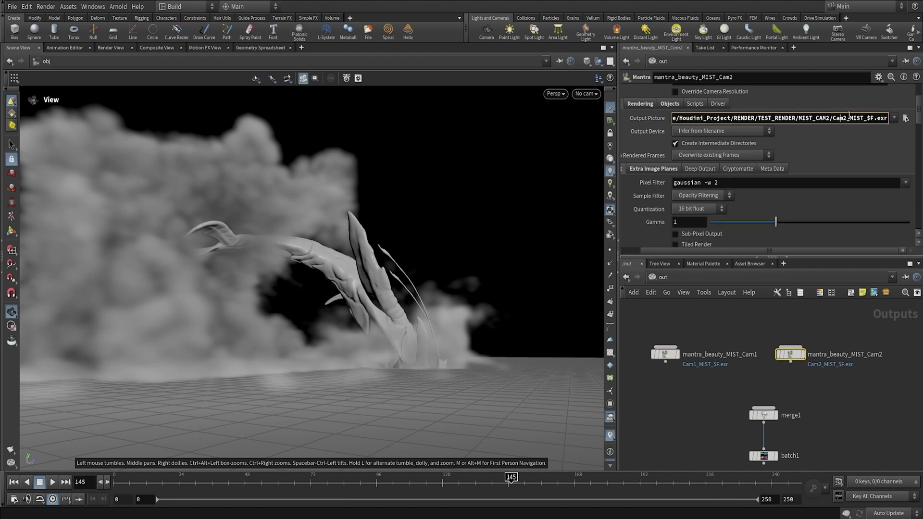
left_click_drag(842, 341, 622, 399)
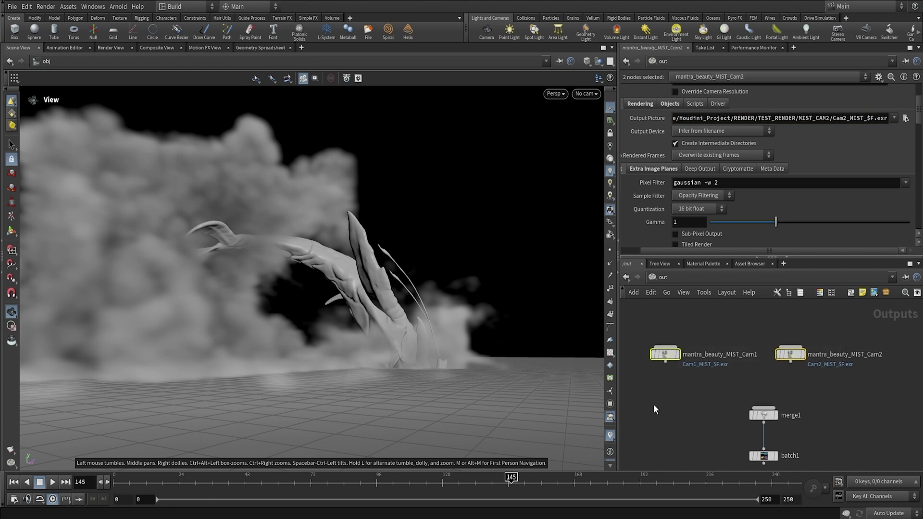
- Wire mantra_beauty_MIST_Cam1 into merge1, review both Mantra nodes and batch1, and home the view
left_click_drag(663, 368, 763, 412)
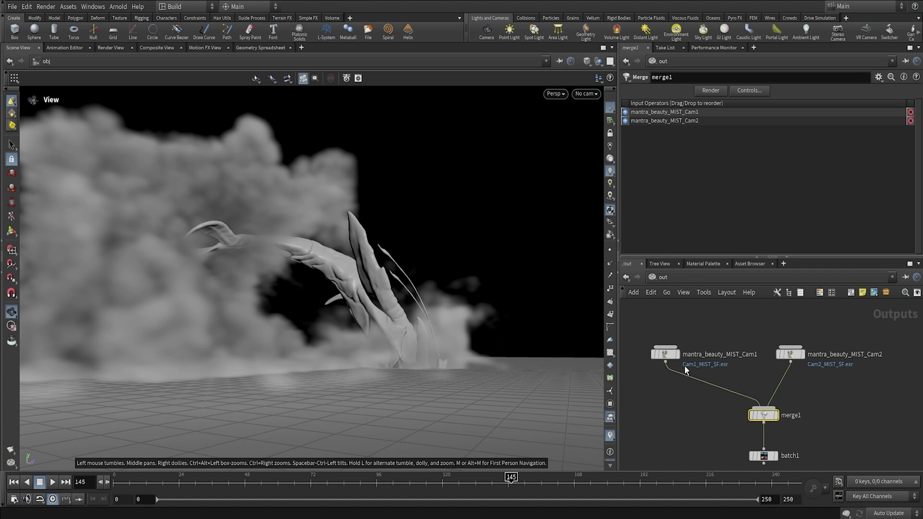
left_click(665, 354)
scroll(918, 95, "up", 3)
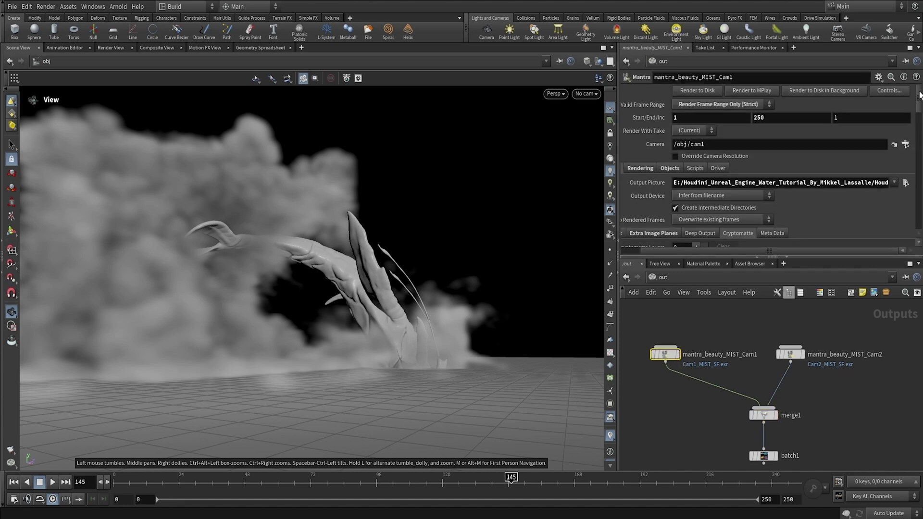
left_click(789, 354)
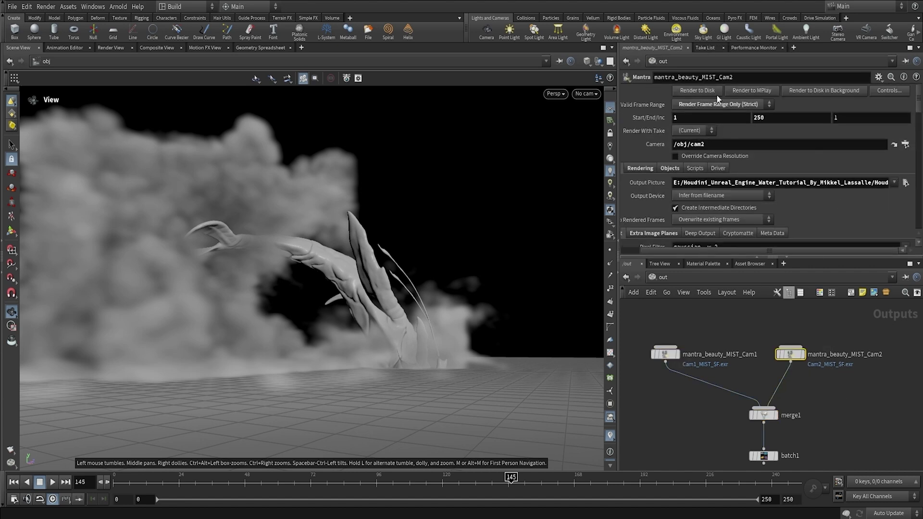
scroll(850, 440, "down", 3)
left_click(762, 406)
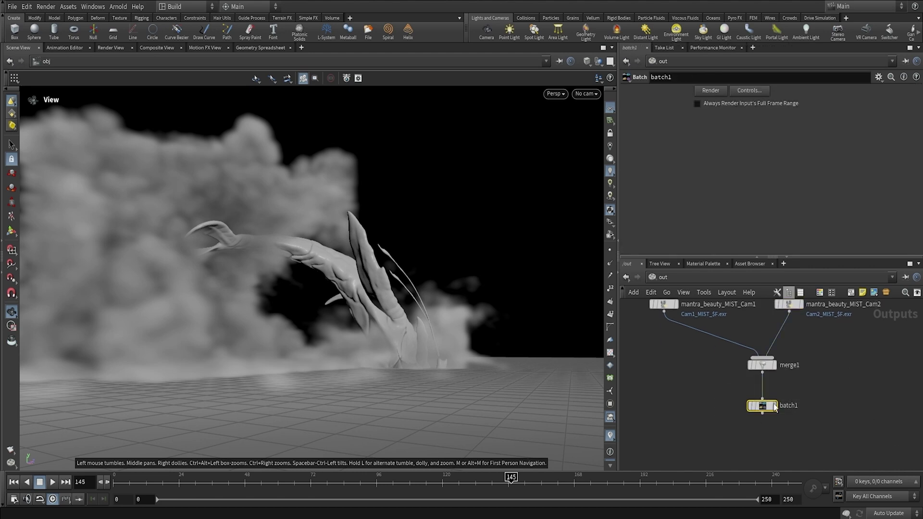
key("h")
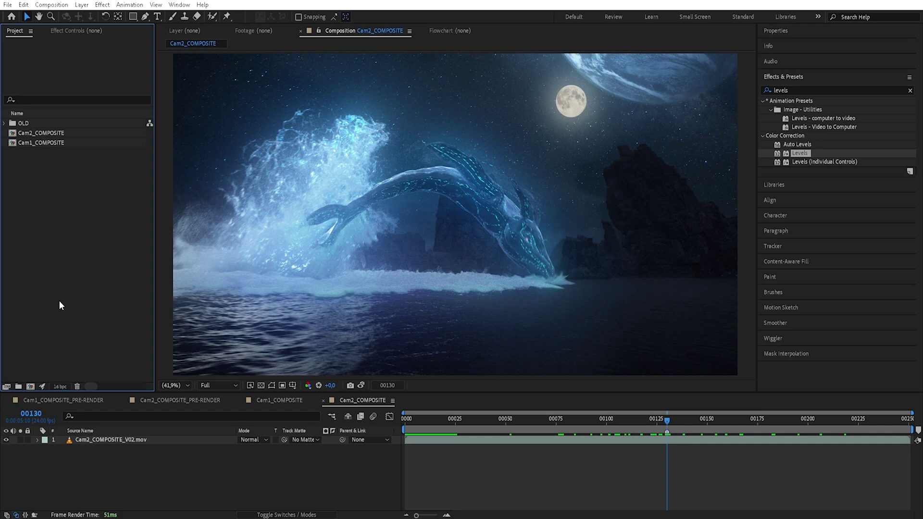
- Cancel the Levels drag and import the Cam1_MIST EXR sequence from a detailed file list
left_click_drag(799, 152, 379, 325)
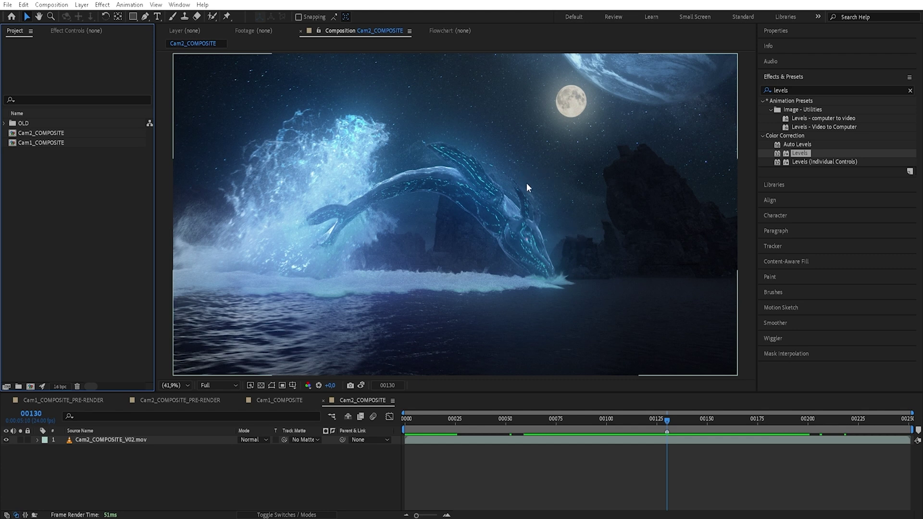
left_click_drag(526, 183, 86, 262)
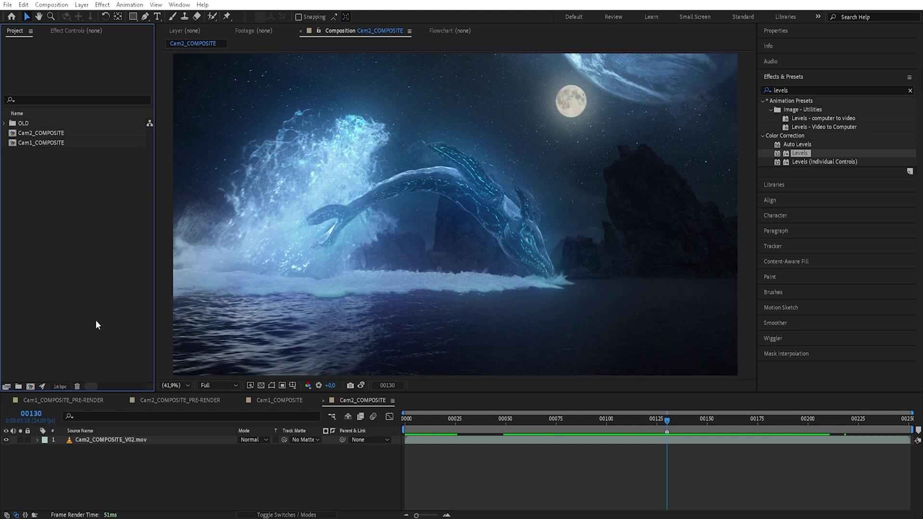
double_click(56, 287)
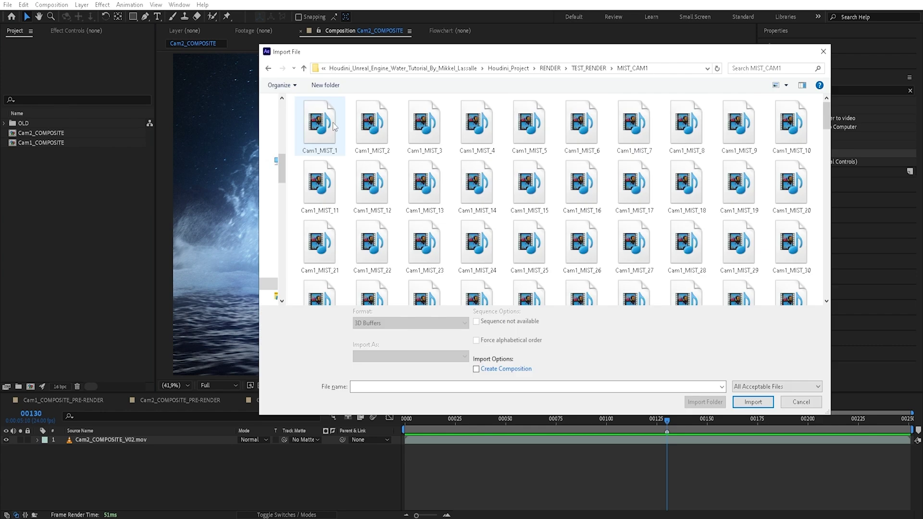
left_click(778, 85)
left_click(821, 152)
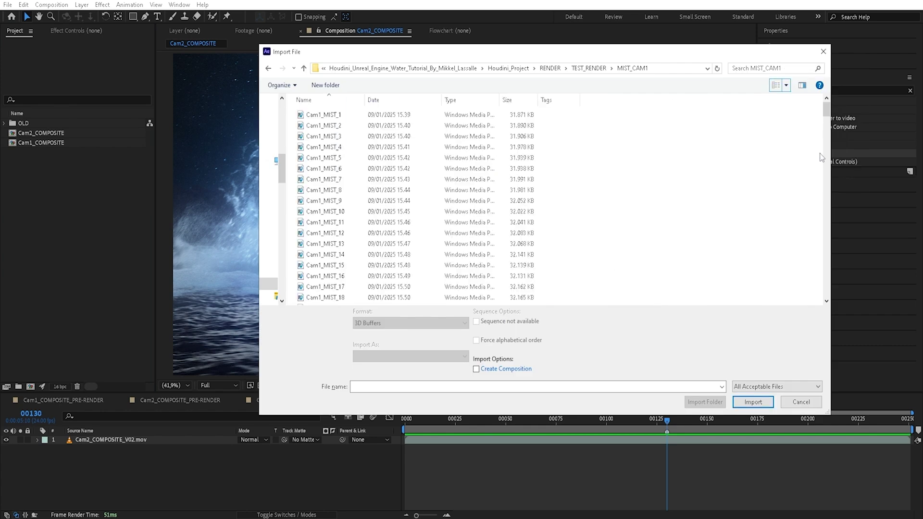
left_click_drag(548, 115, 532, 115)
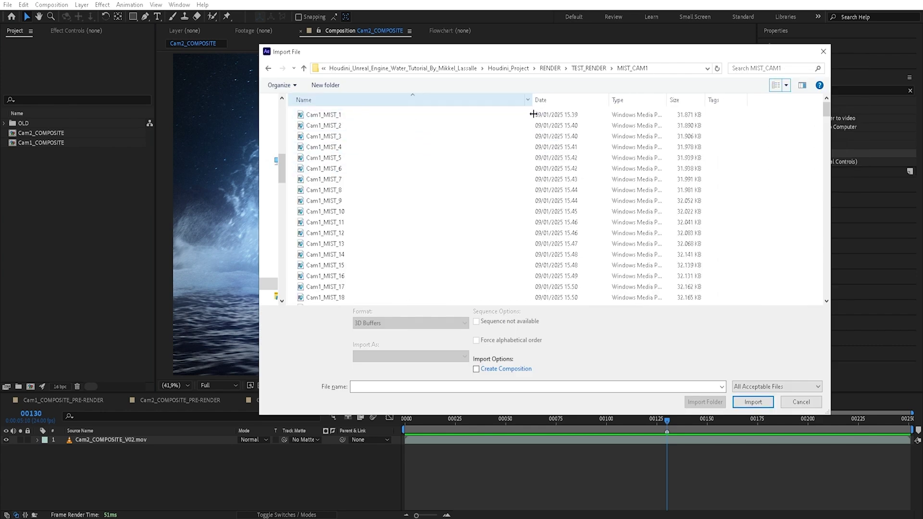
double_click(321, 126)
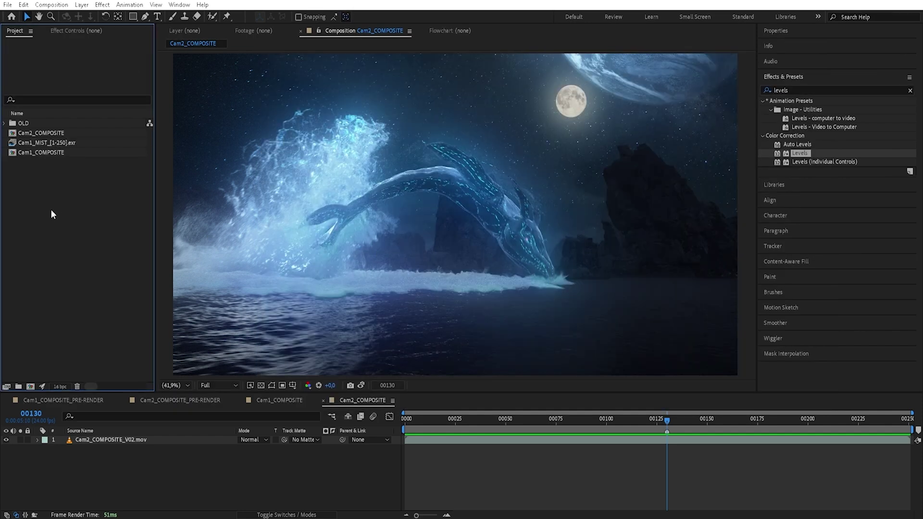
- Import Cam2_MIST_1 from the MIST_CAM2 folder as an OpenEXR sequence
key("ctrl+i")
left_click(590, 68)
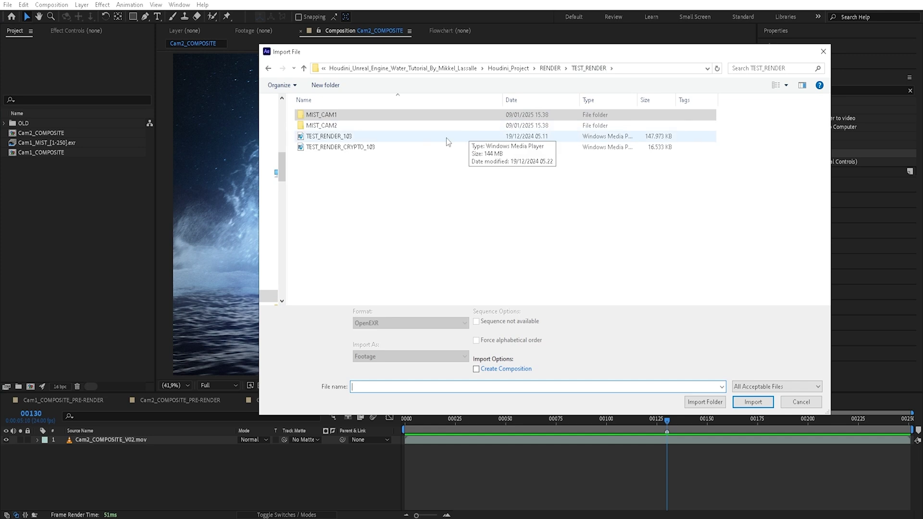
double_click(348, 128)
left_click(320, 129)
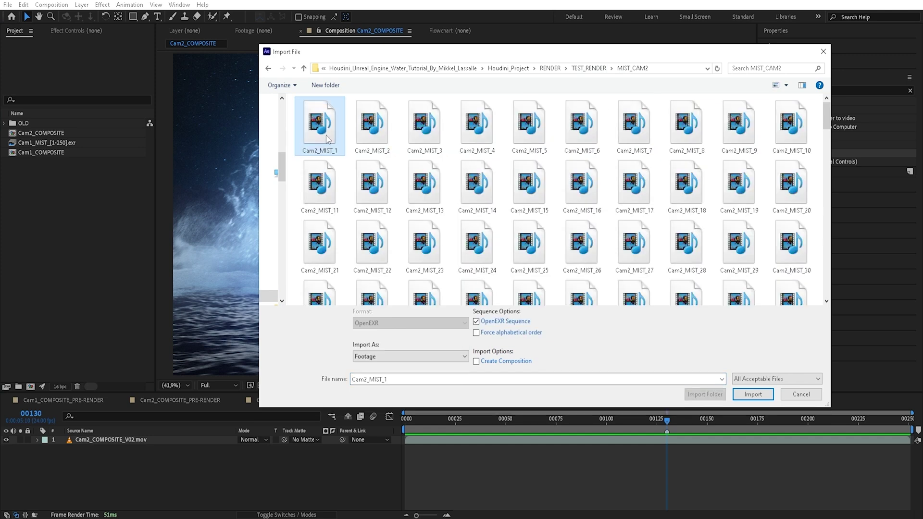
double_click(326, 141)
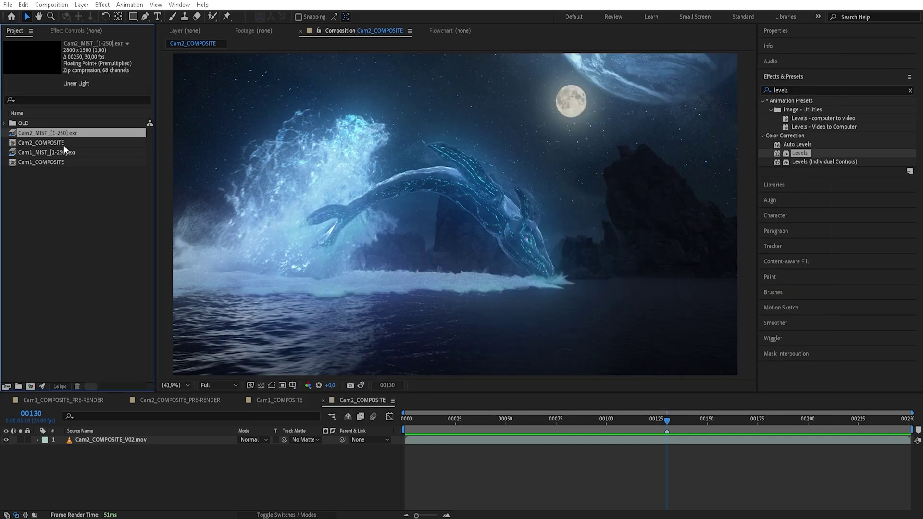
left_click(108, 263)
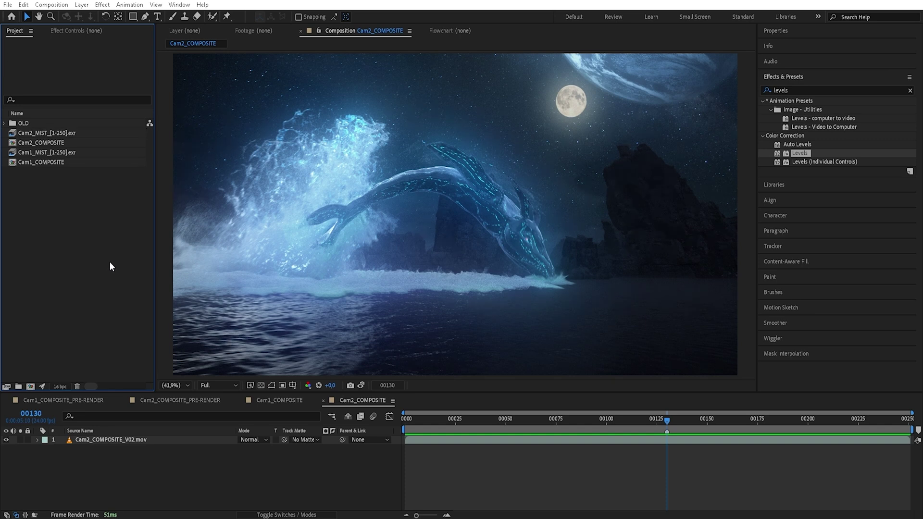
left_click(67, 152)
- Interpret both Cam1_MIST and Cam2_MIST footage at 24 fps
right_click(66, 152)
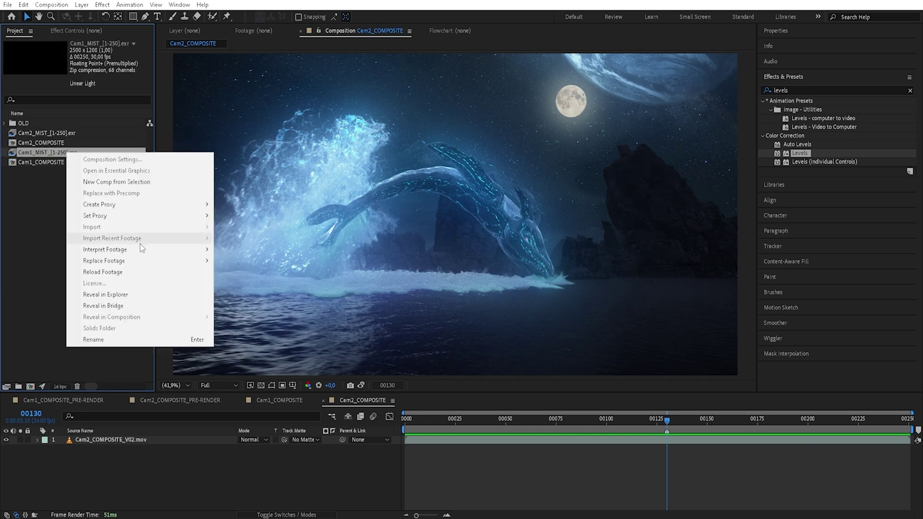
mouse_move(140, 247)
left_click(247, 246)
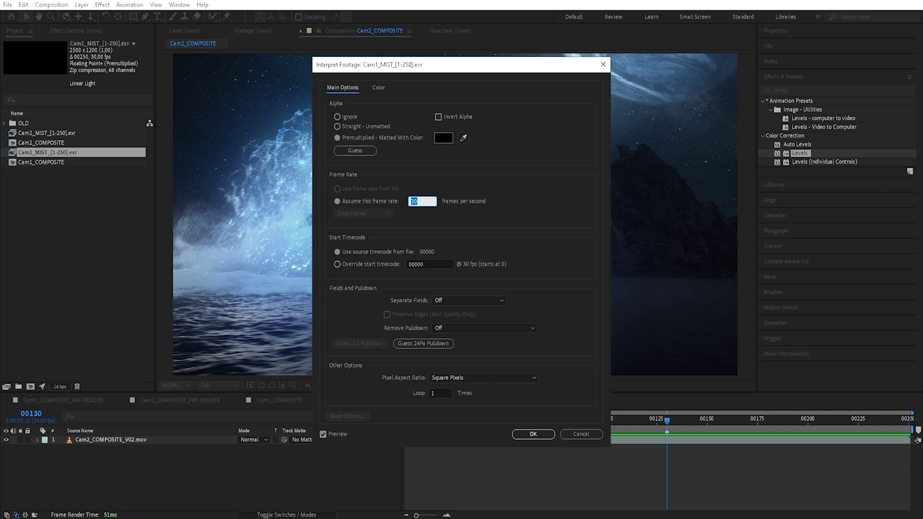
key("Return")
right_click(73, 133)
mouse_move(144, 229)
left_click(252, 227)
key("Return")
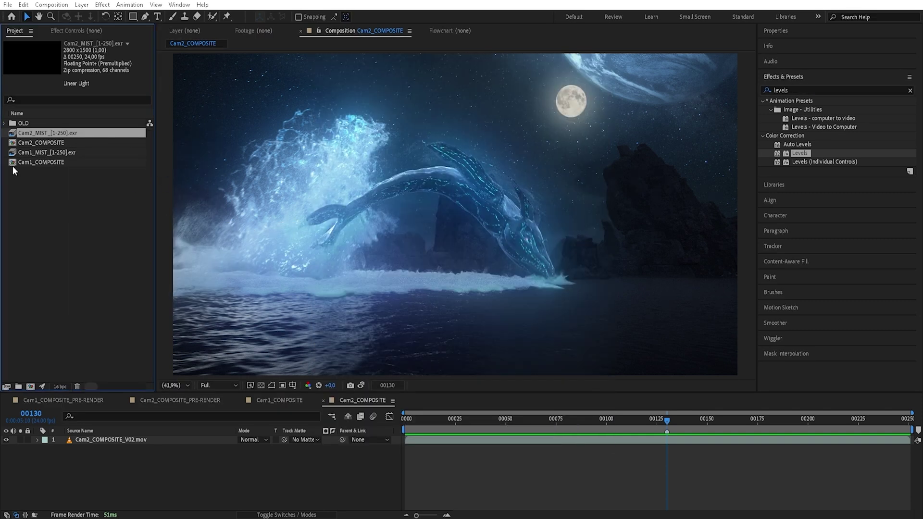
- Create a new project folder named MIST for the mist sequences
left_click(47, 285)
left_click(18, 387)
type("M")
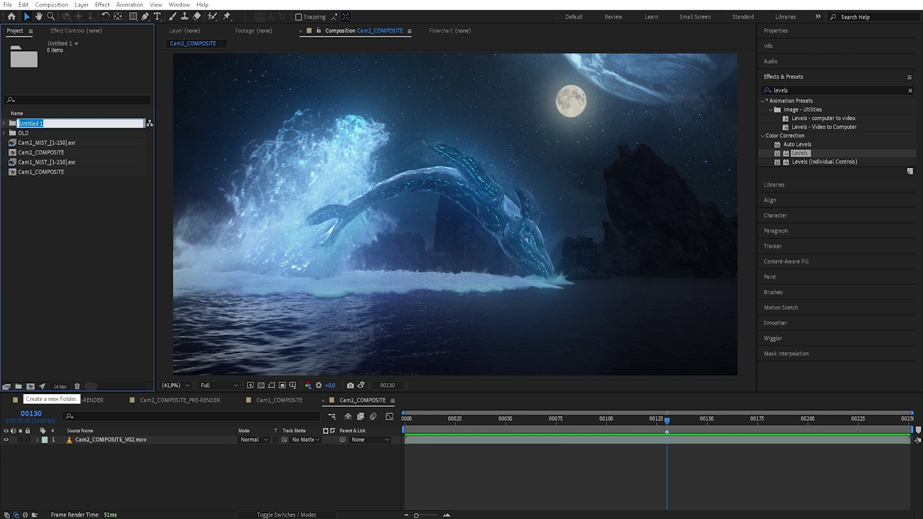
type("IST")
key("Return")
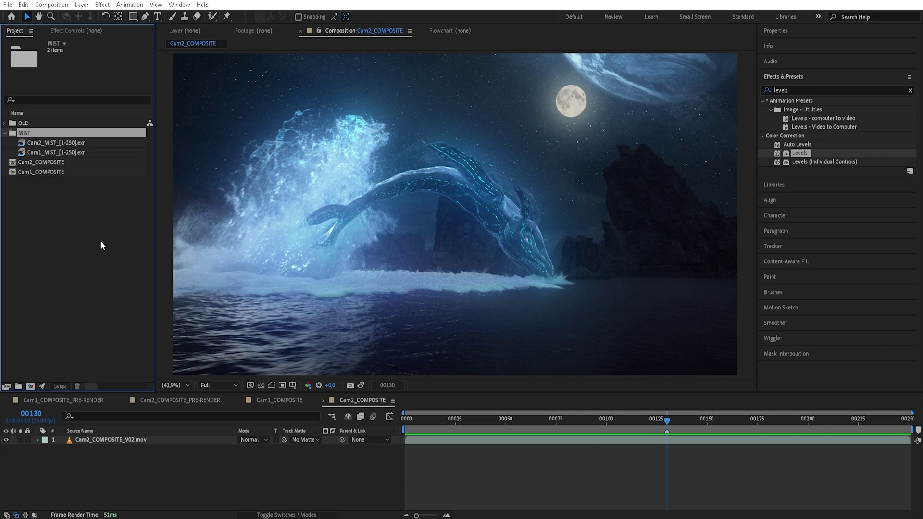
left_click(100, 245)
left_click(73, 151)
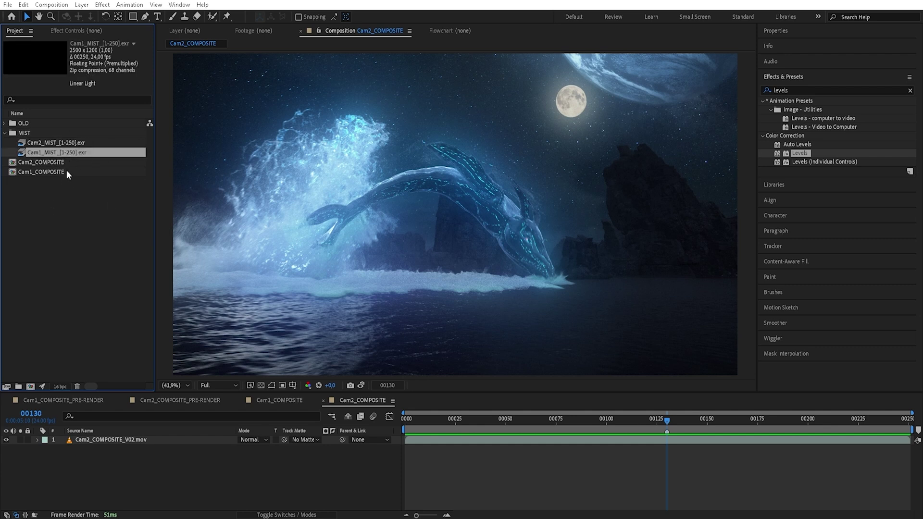
- Add Cam2_MIST_[1-250].exr as the top layer of Cam2_COMPOSITE and solo it
left_click(67, 143)
left_click_drag(70, 143, 89, 438)
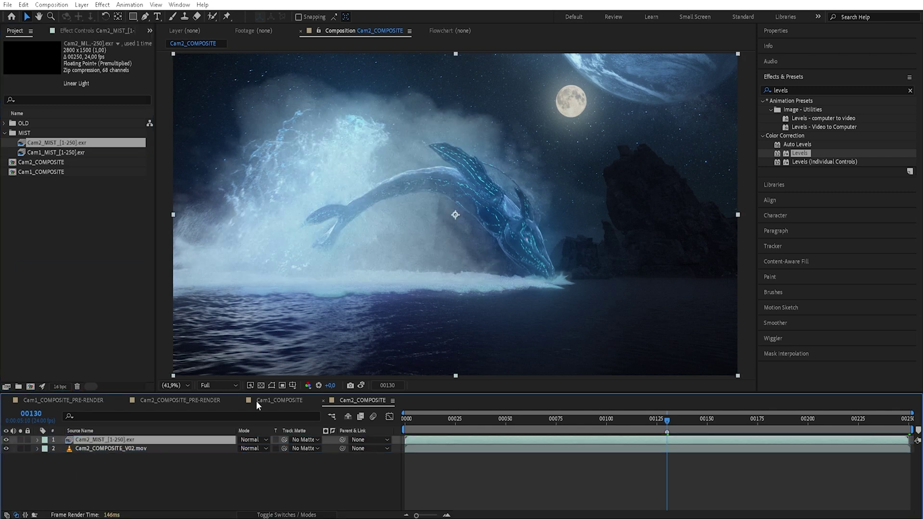
left_click(19, 439)
left_click(20, 439)
left_click(20, 439)
left_click(20, 439)
left_click(20, 439)
- Toggle the mist layer's Solo switch to compare it against the full composite
left_click(426, 222)
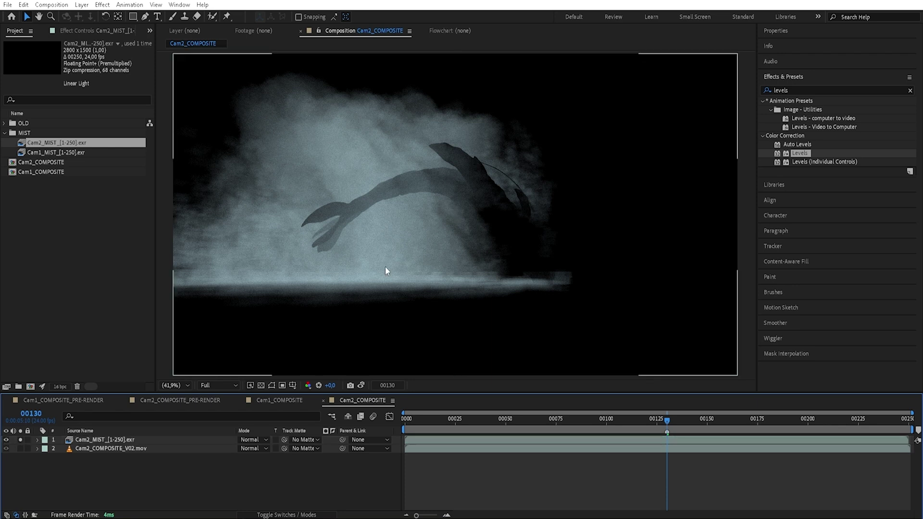
left_click(54, 439)
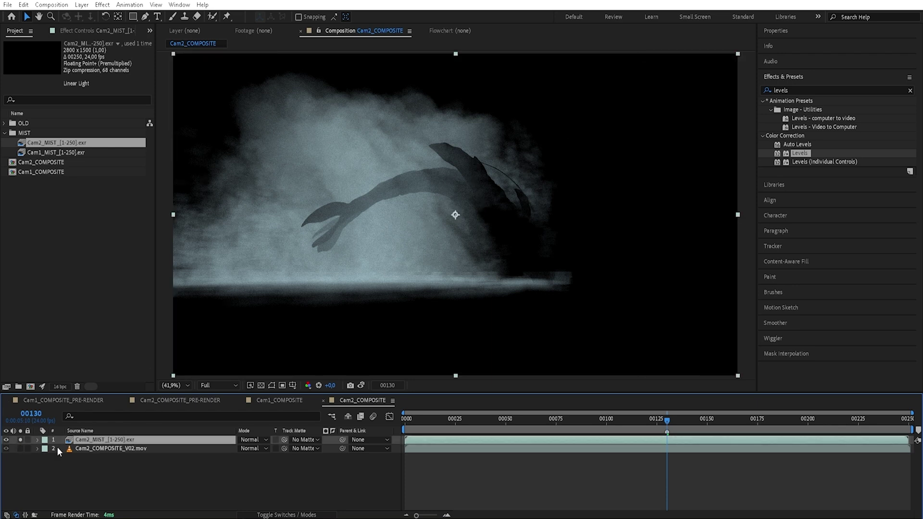
left_click(20, 440)
left_click(20, 440)
left_click(20, 440)
left_click(19, 440)
left_click(19, 440)
left_click(18, 440)
left_click(18, 440)
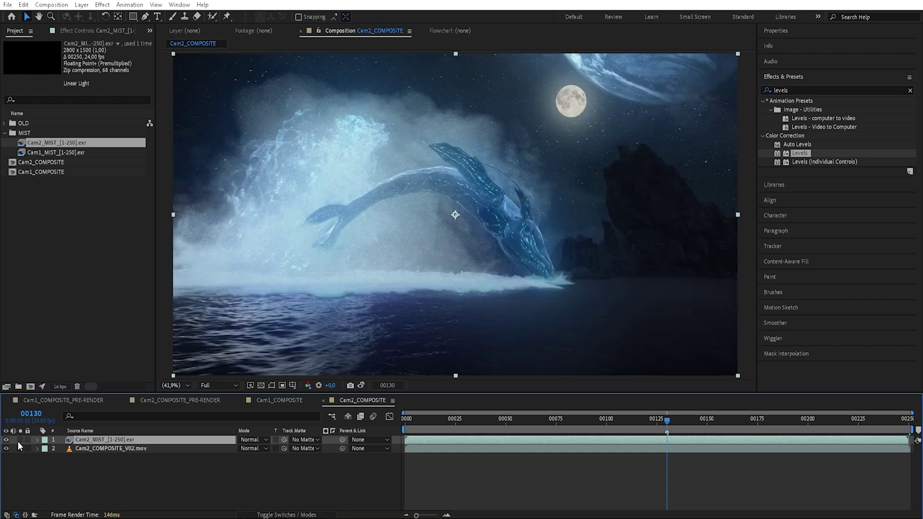
- Apply the CC Toner effect to the Cam2_MIST layer
left_click(19, 440)
left_click(20, 440)
double_click(786, 90)
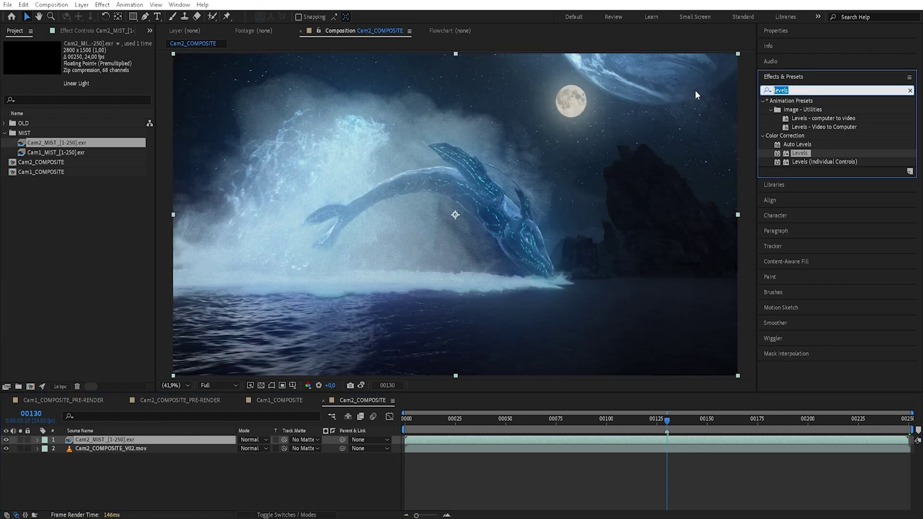
type("cc t")
left_click(786, 109)
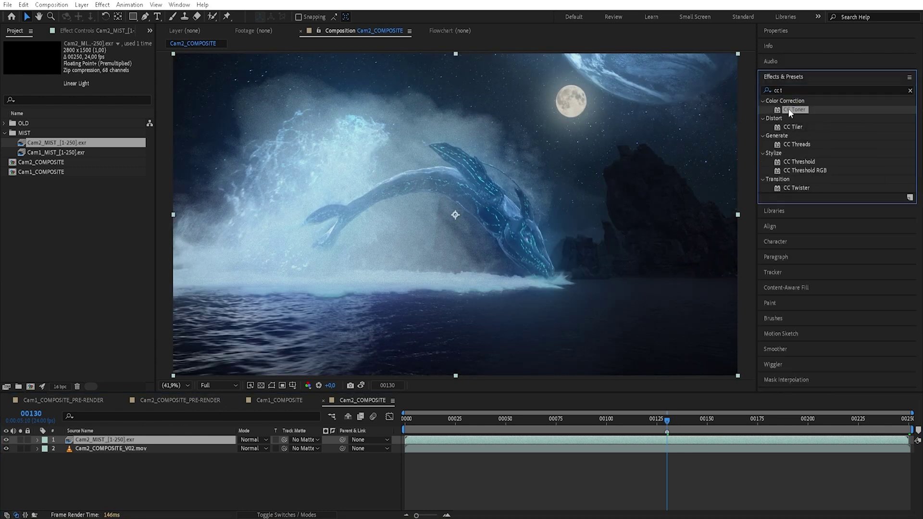
double_click(788, 109)
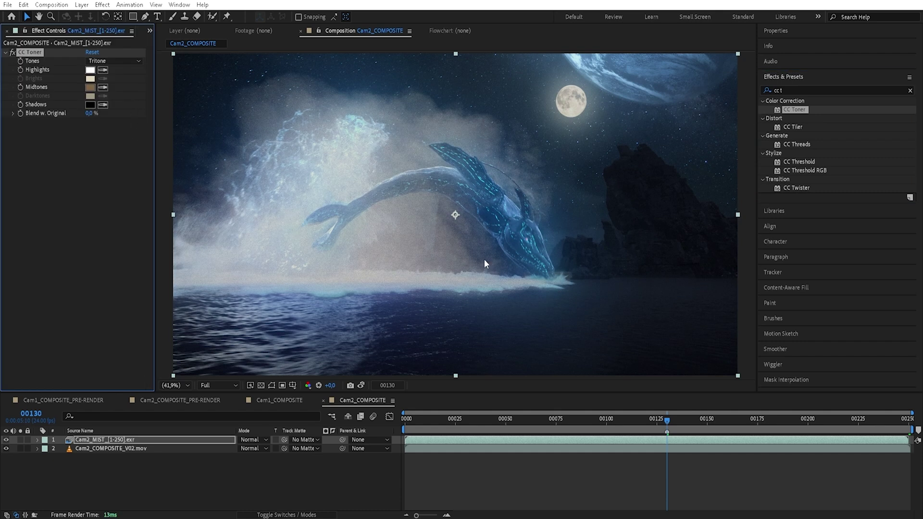
- Set the CC Toner Midtones colour to blue 61ABDE
left_click(92, 88)
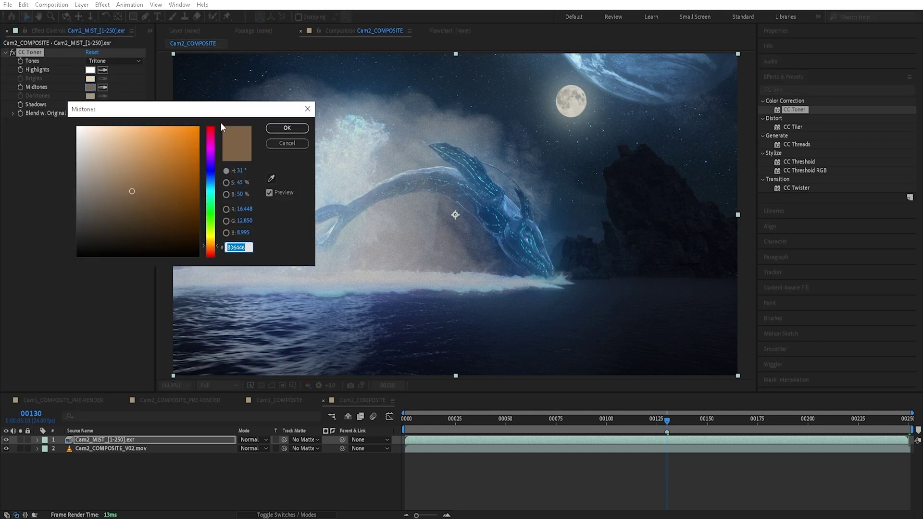
mouse_move(210, 189)
left_mouse_down()
mouse_move(212, 174)
mouse_move(210, 244)
mouse_move(210, 222)
left_mouse_up()
mouse_move(147, 144)
left_mouse_down()
mouse_move(242, 113)
mouse_move(157, 231)
mouse_move(303, 257)
mouse_move(197, 243)
mouse_move(256, 152)
left_mouse_up()
left_click_drag(190, 150, 223, 296)
double_click(437, 303)
type("61ABDE")
left_click(270, 273)
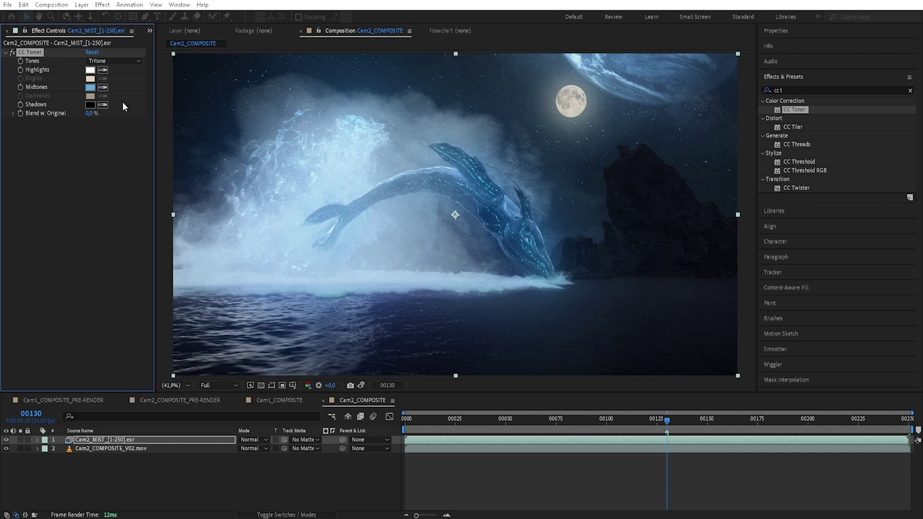
- Set the CC Toner Highlights to a paler, less saturated version of 61ABDE
left_click(90, 70)
type("61ABDE")
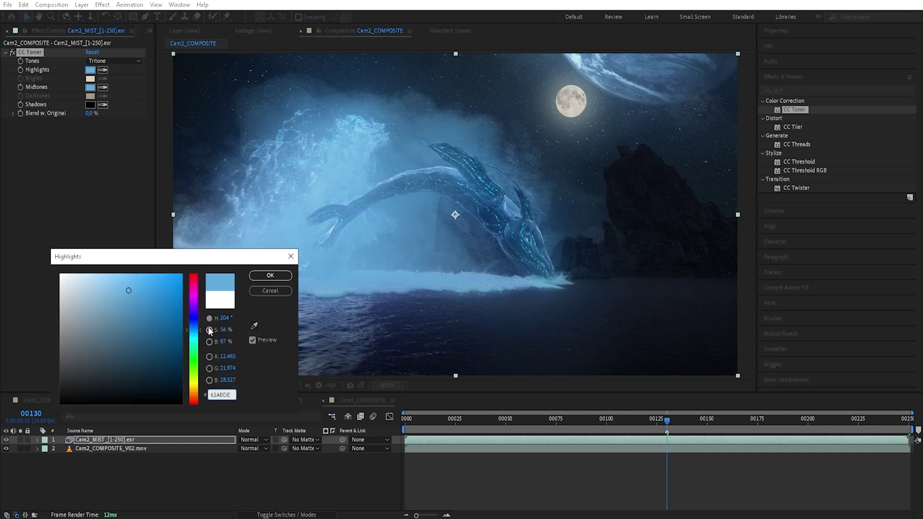
mouse_move(128, 290)
left_mouse_down()
mouse_move(109, 271)
mouse_move(95, 285)
left_mouse_up()
key("Return")
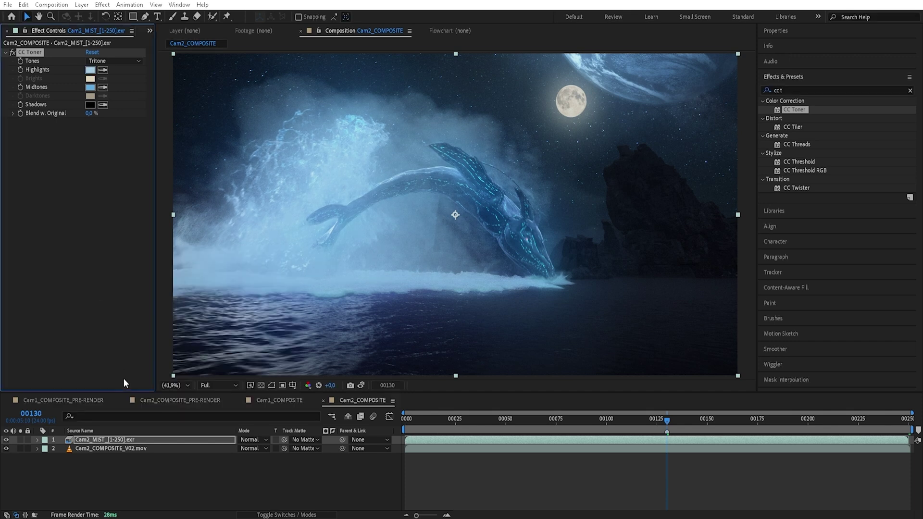
- Set the mist layer's blending mode to Screen
left_click(168, 441)
left_click(251, 439)
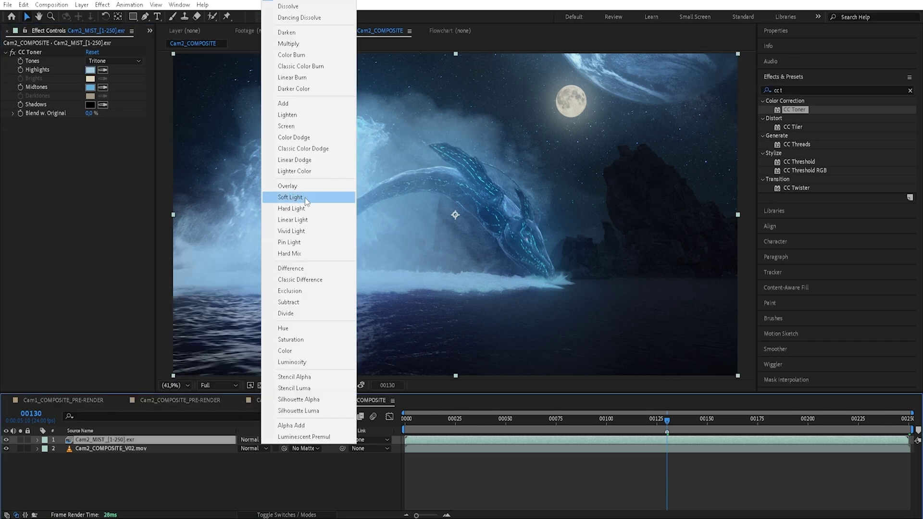
left_click(300, 125)
left_click(256, 439)
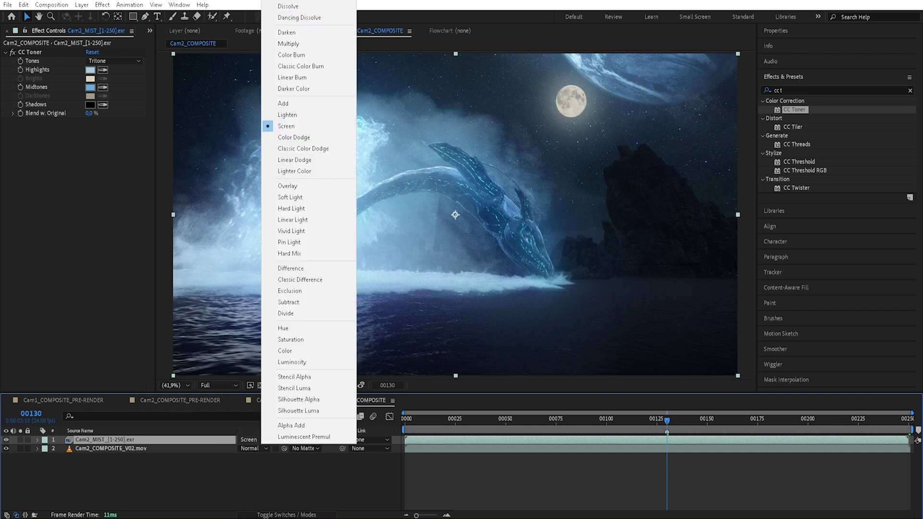
left_click(288, 4)
key("ctrl+shift+z")
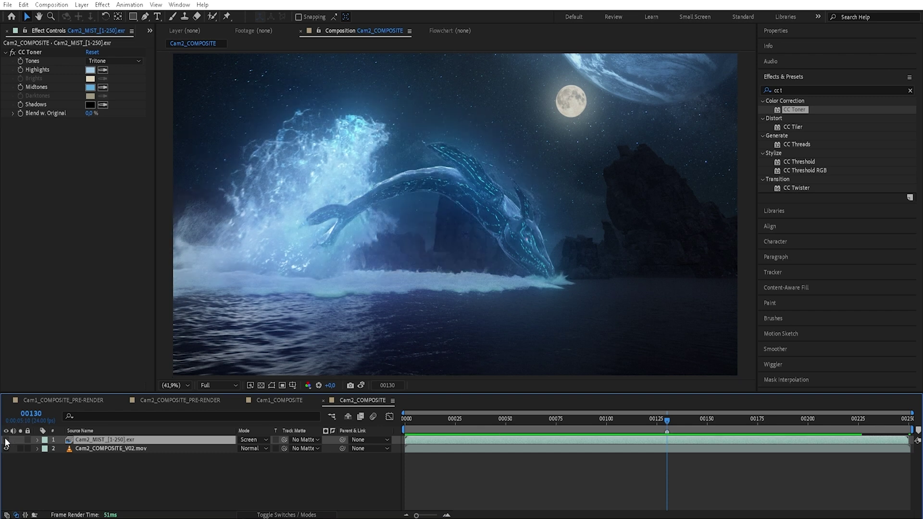
- Lower the mist layer's opacity to around 40% and fit the composition in the viewer
key("t")
left_click_drag(244, 450, 206, 456)
left_click(20, 439)
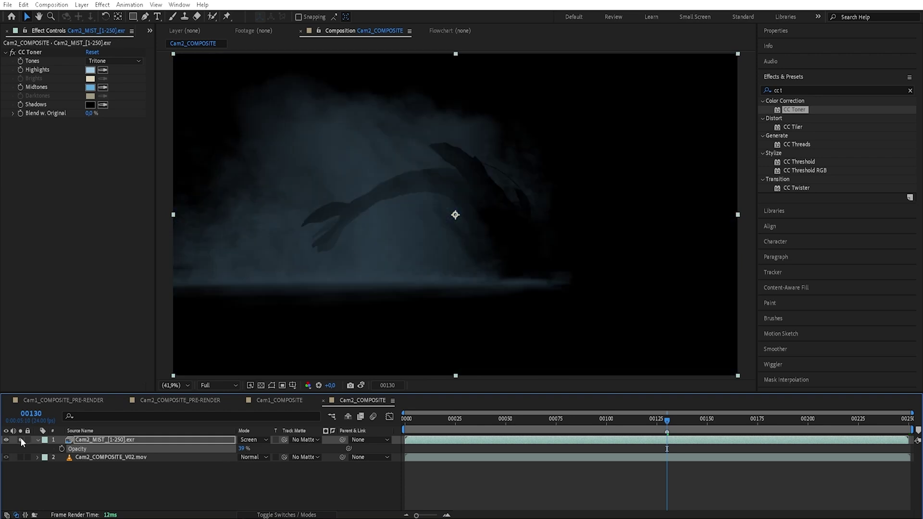
left_click(20, 439)
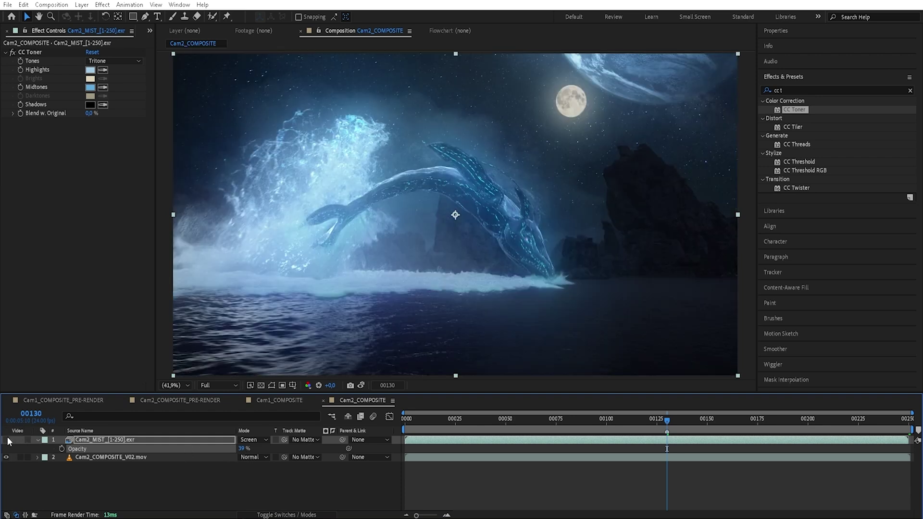
left_click(289, 473)
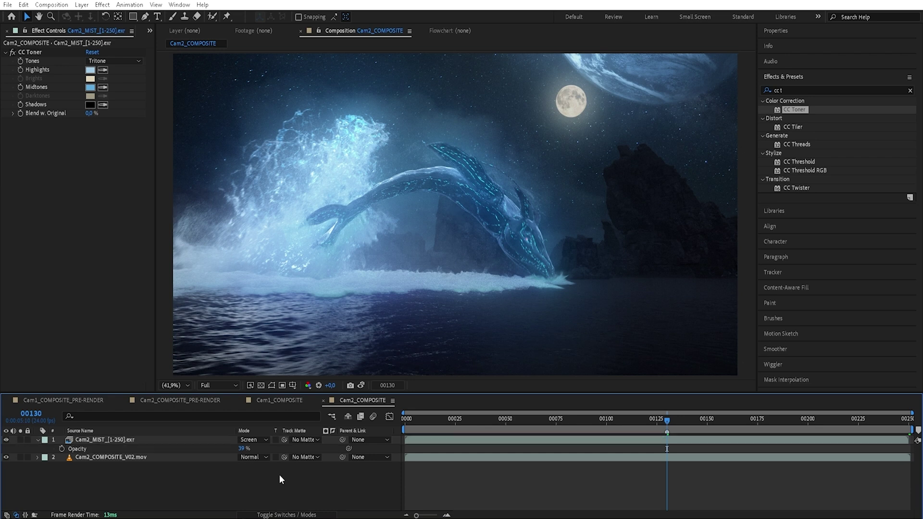
key("period")
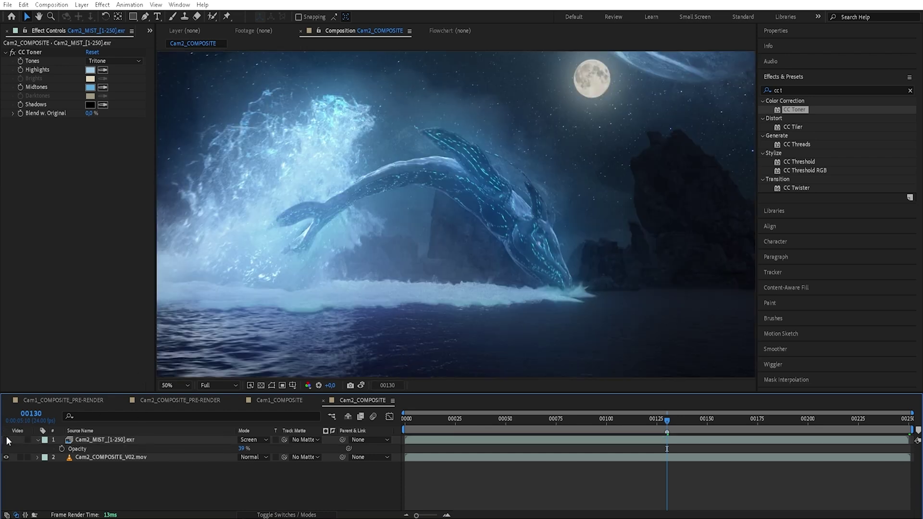
left_click(186, 386)
left_click(201, 203)
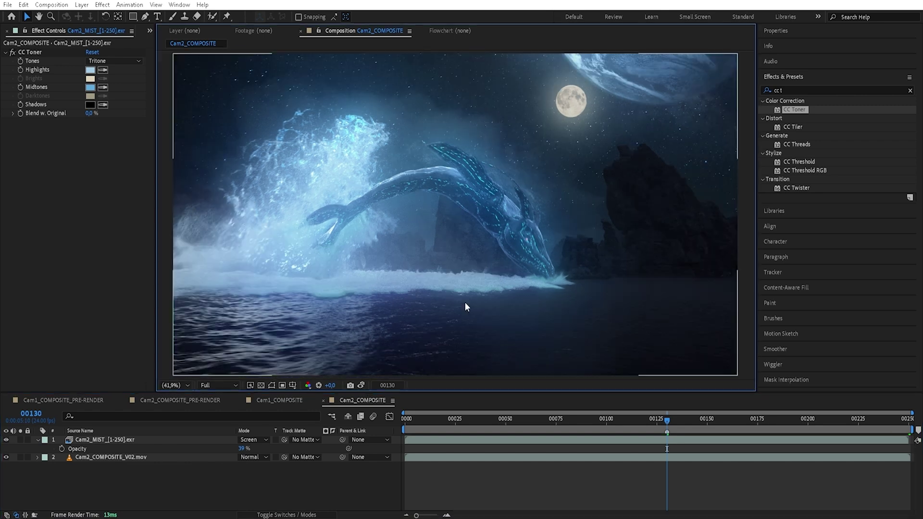
- Compare the mist on and off, then raise its opacity to 99%
left_click(6, 439)
left_click(6, 440)
left_click(6, 439)
left_click(5, 439)
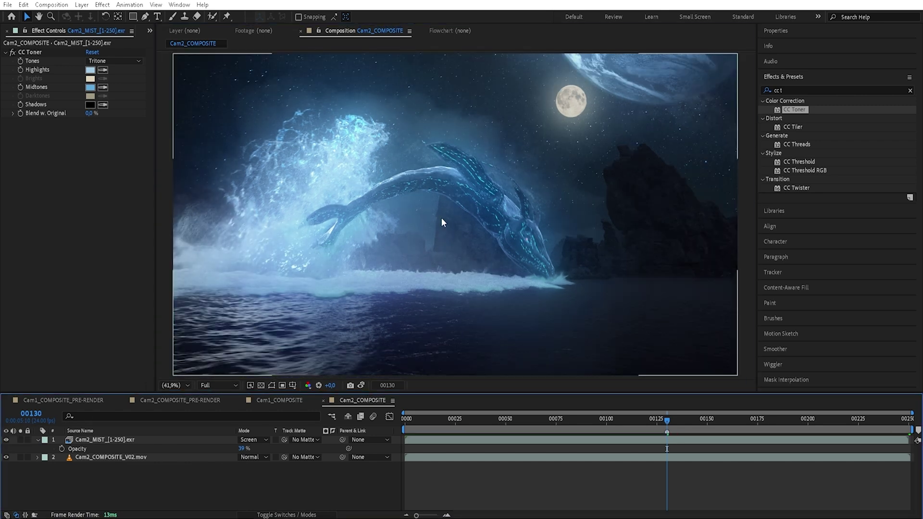
left_click_drag(245, 448, 267, 449)
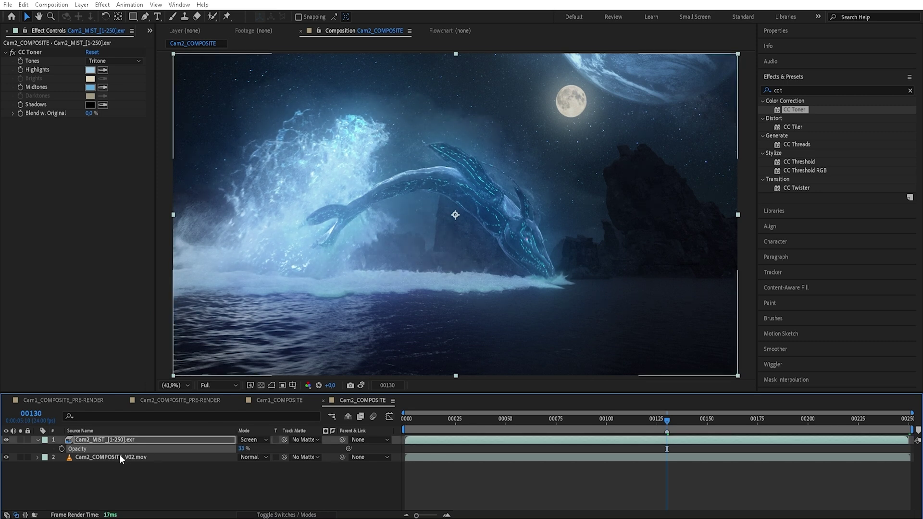
key("F2")
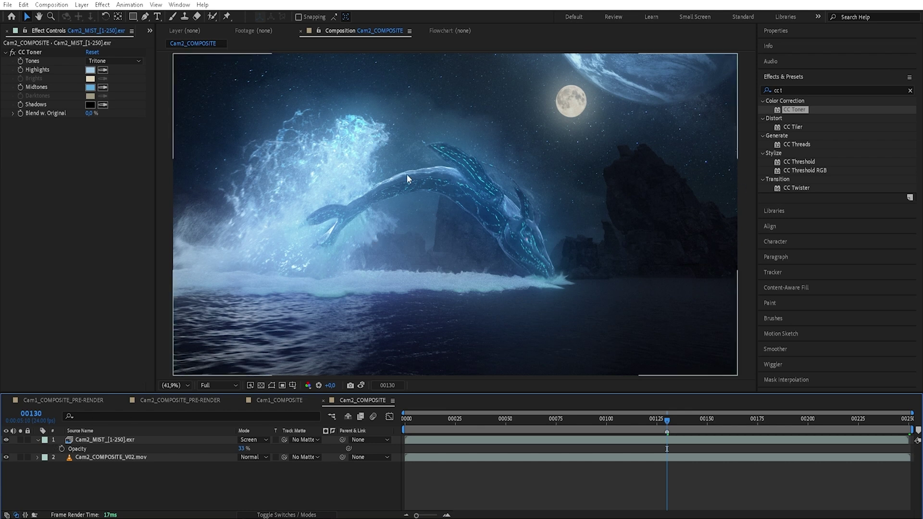
left_click(20, 439)
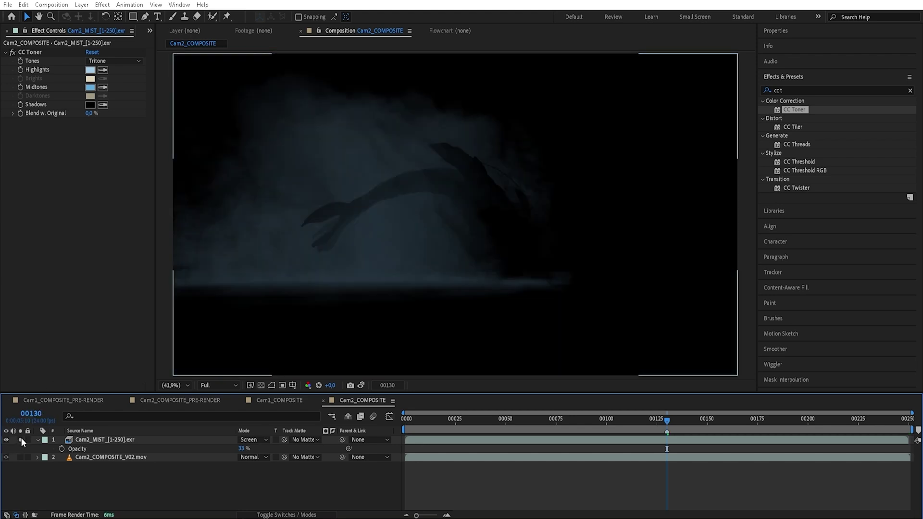
left_click(159, 439)
left_click_drag(249, 448, 265, 448)
left_click(20, 439)
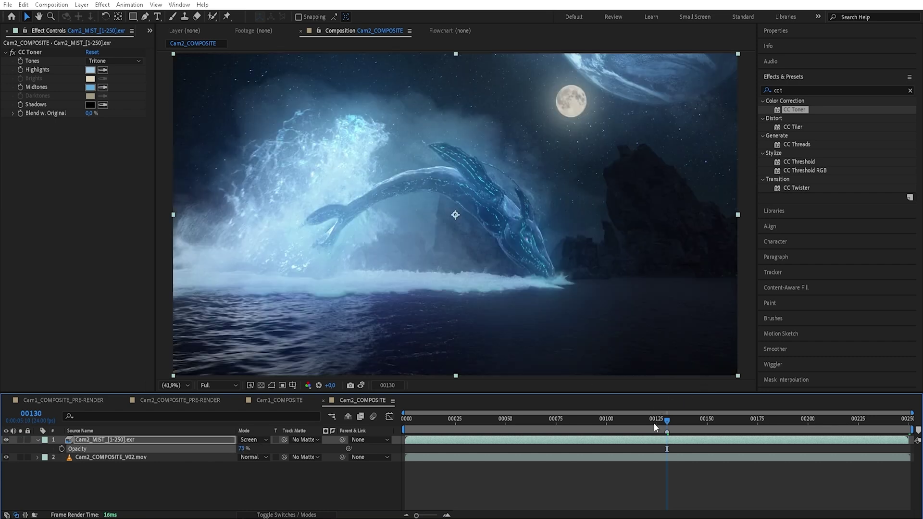
left_click_drag(654, 426, 569, 426)
- Apply Levels to the mist layer and lower Output White to 24929.4
left_click(786, 89)
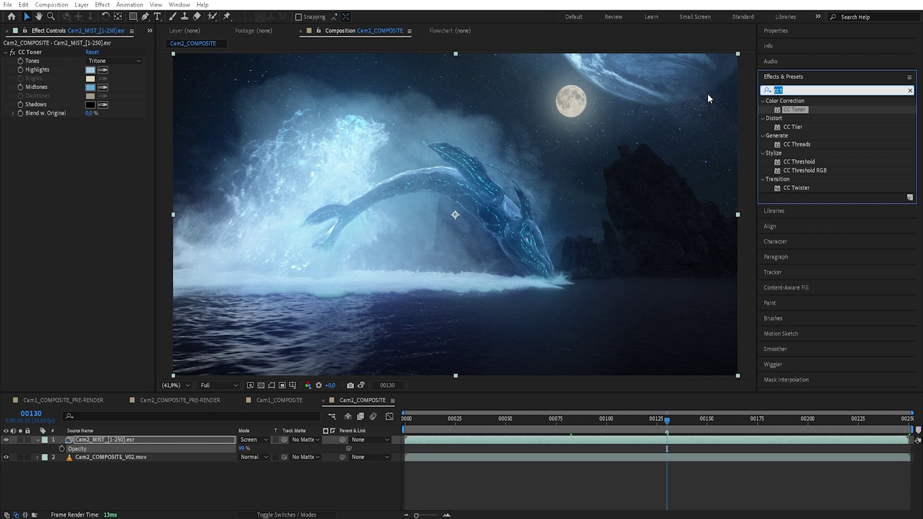
type("level")
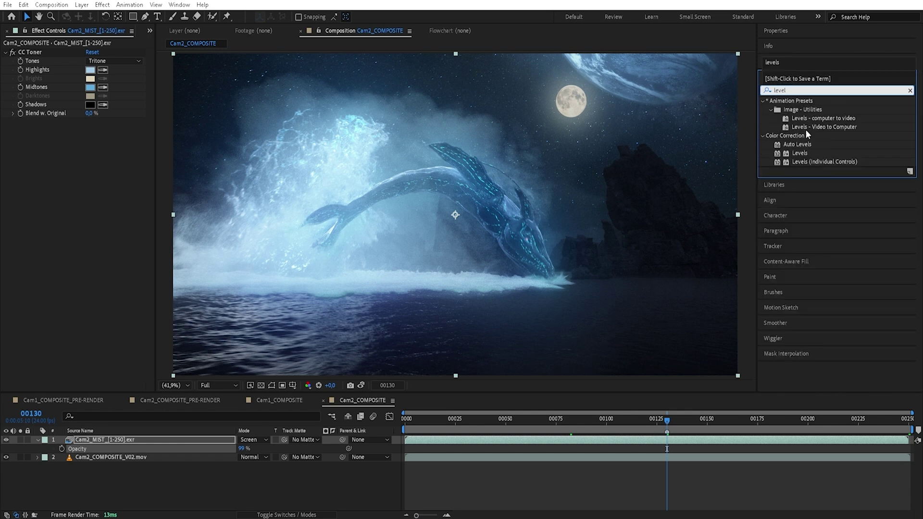
double_click(799, 152)
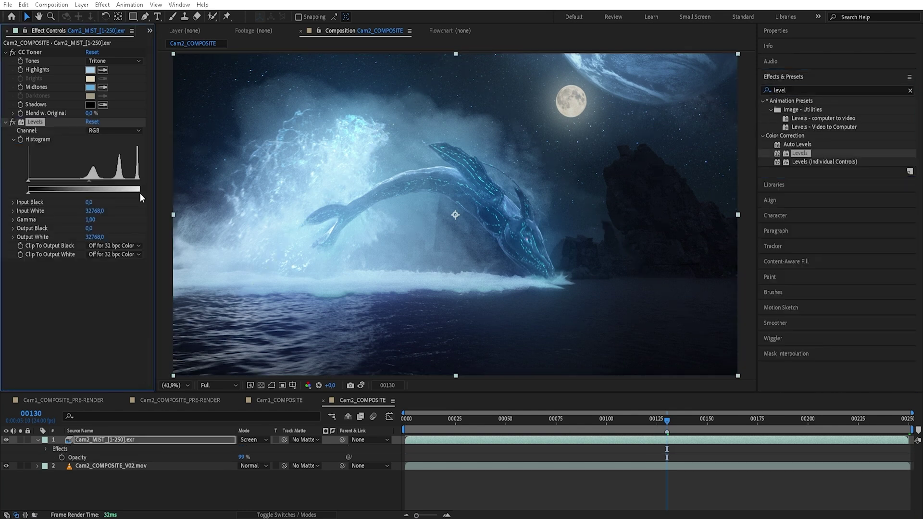
left_click_drag(154, 193, 217, 192)
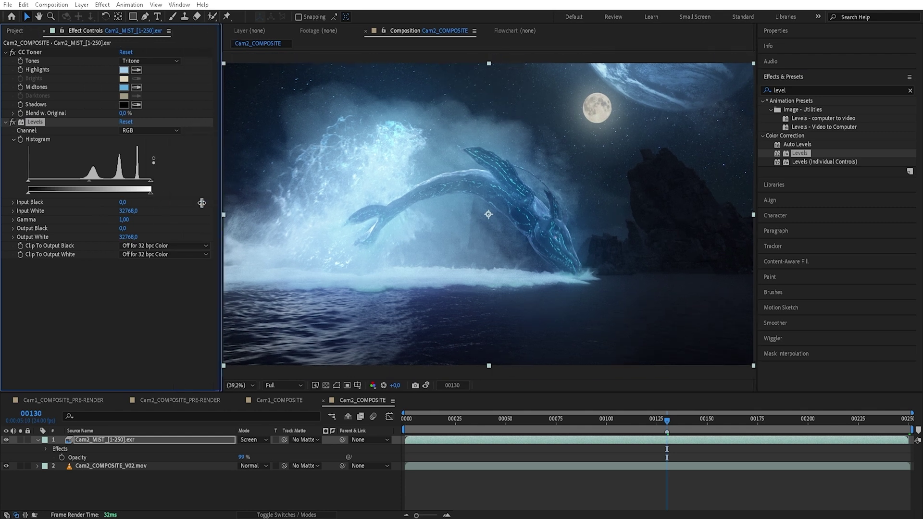
left_click_drag(151, 191, 88, 193)
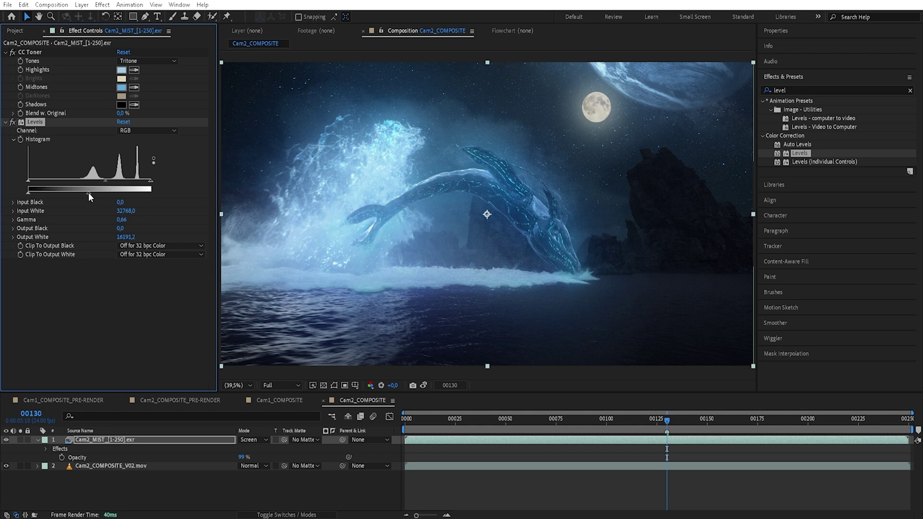
- Set Levels Input White to 27113.9 and Gamma to 0.67
left_click(137, 178)
left_click_drag(151, 182, 137, 185)
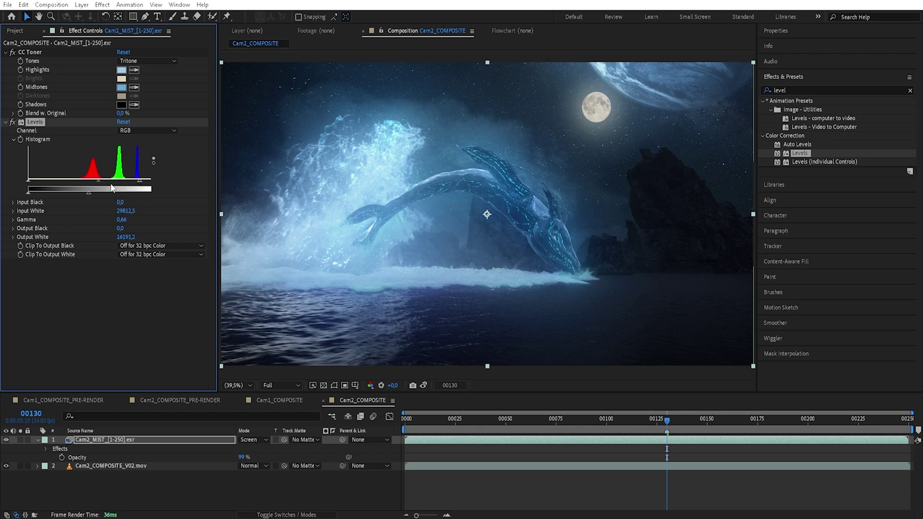
mouse_move(79, 183)
left_mouse_down()
mouse_move(103, 183)
mouse_move(52, 198)
mouse_move(85, 193)
left_mouse_up()
left_click(13, 122)
left_click(12, 122)
left_click(13, 122)
left_click(13, 122)
mouse_move(143, 182)
left_mouse_down()
mouse_move(123, 191)
mouse_move(138, 191)
mouse_move(90, 183)
mouse_move(131, 181)
left_mouse_up()
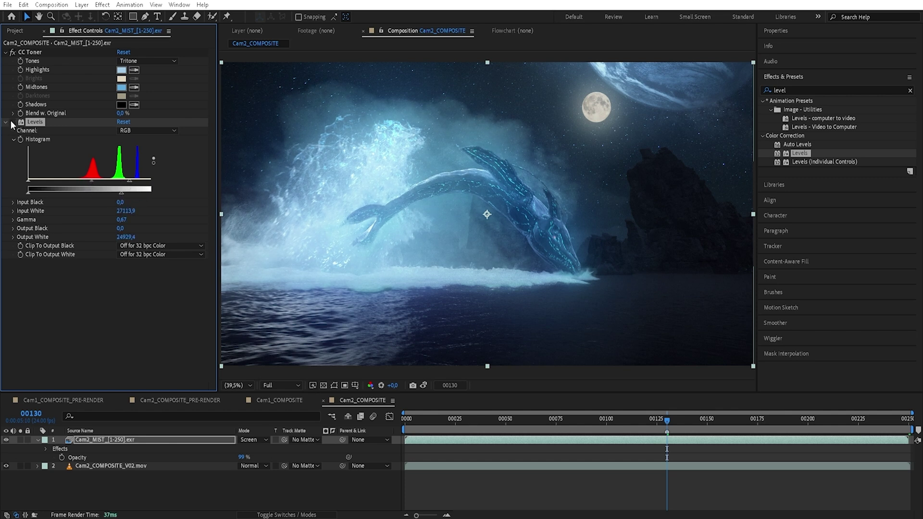
- Toggle the Levels effect on and off to compare the mist before and after
left_click(12, 122)
left_click(13, 123)
left_click(12, 122)
left_click(12, 122)
left_click(12, 122)
left_click(12, 123)
left_click_drag(218, 216, 175, 217)
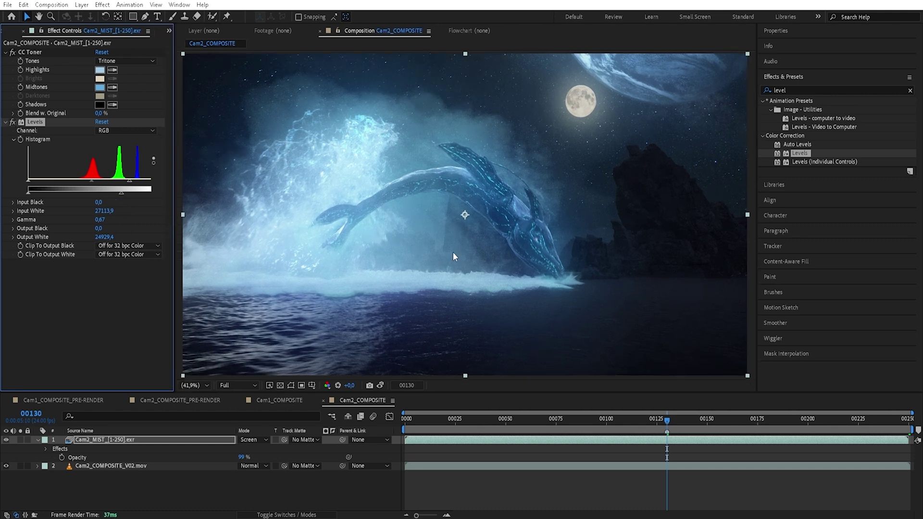
left_click(13, 122)
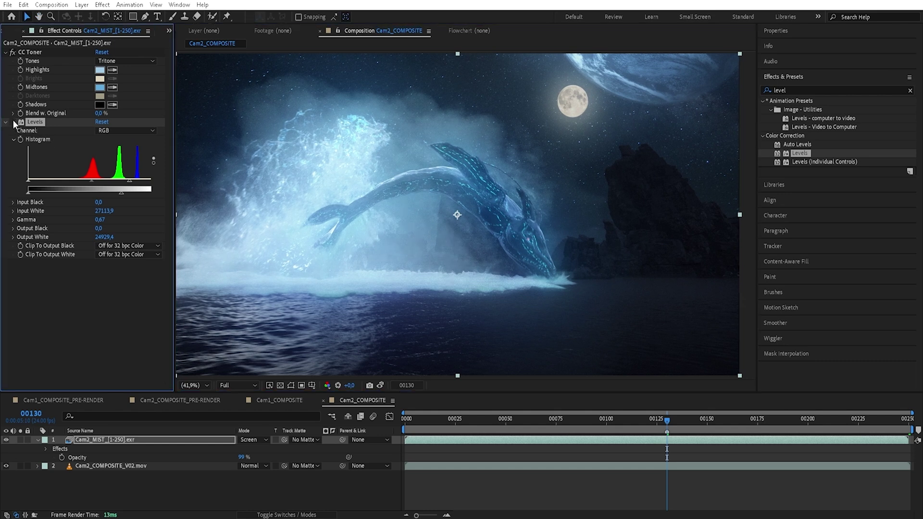
left_click(13, 122)
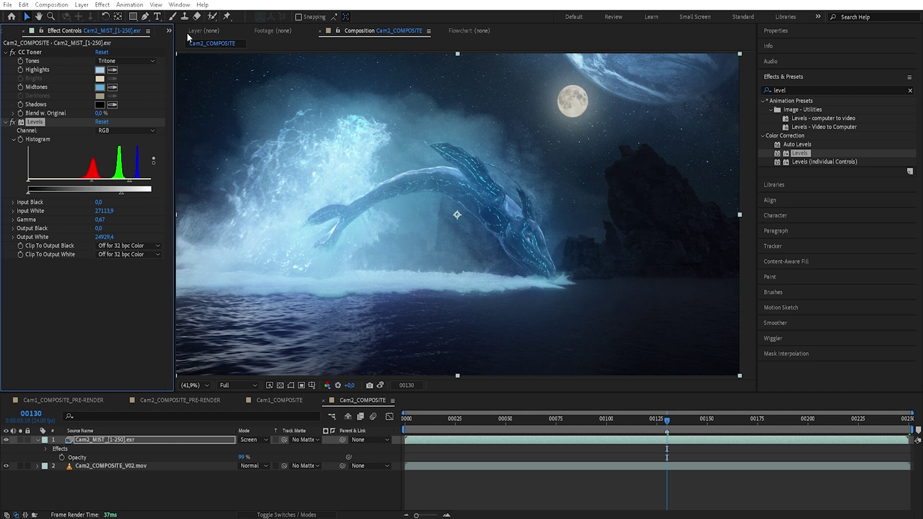
left_click_drag(303, 86, 297, 75)
- Raise the mist layer's opacity to 100%
left_click_drag(244, 457, 271, 457)
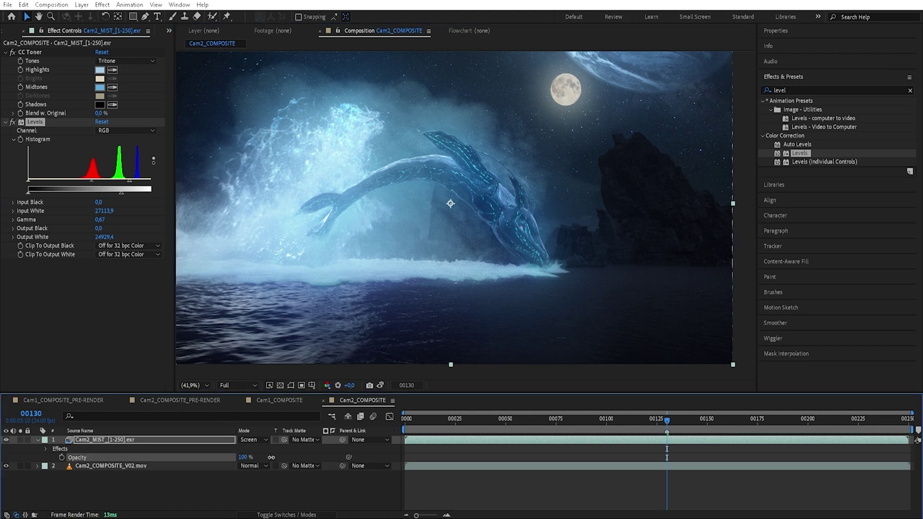
left_click(146, 17)
left_click_drag(329, 110, 354, 107)
left_click_drag(226, 180, 243, 193)
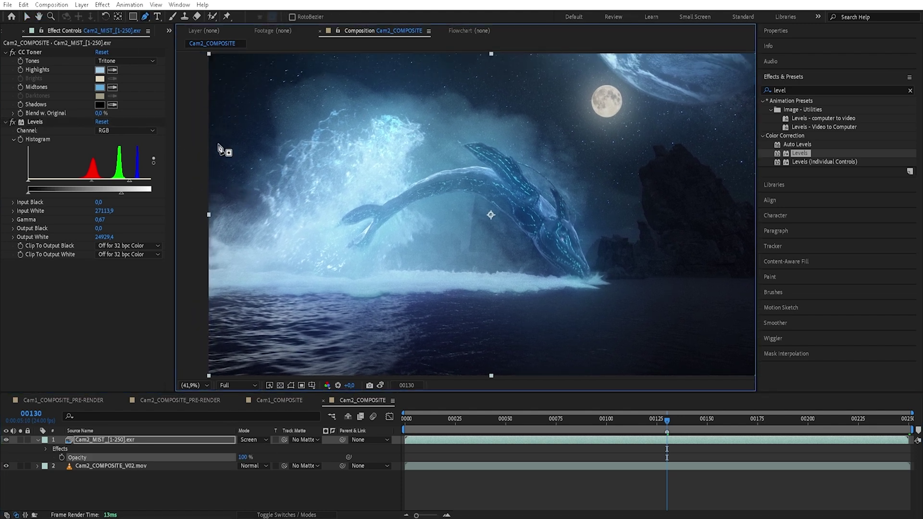
- Draw a closed Pen mask around the whale's splash and foam line
left_click(185, 182)
mouse_move(218, 141)
left_mouse_down()
mouse_move(253, 96)
mouse_move(343, 114)
left_mouse_up()
left_click_drag(401, 135, 406, 162)
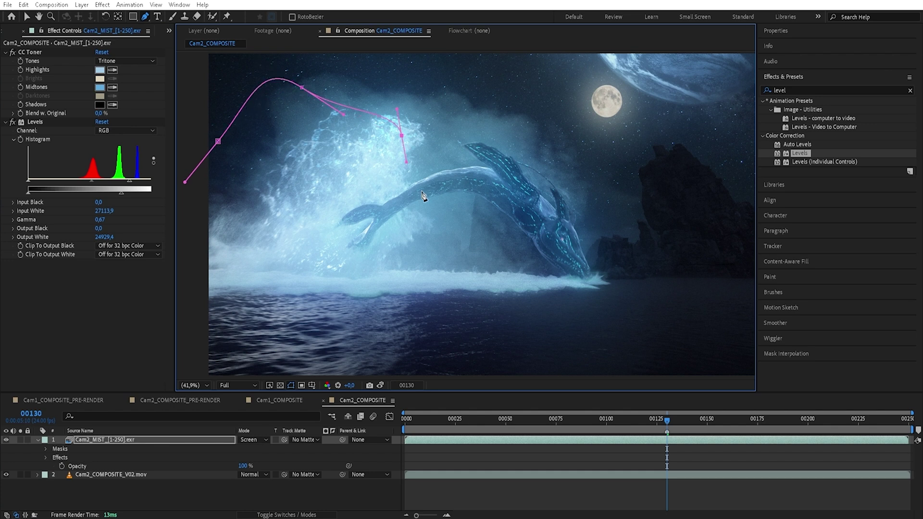
left_click(445, 183)
left_click(426, 239)
left_click(474, 262)
left_click(618, 269)
left_click_drag(634, 305, 556, 330)
left_click(194, 321)
left_click(218, 142)
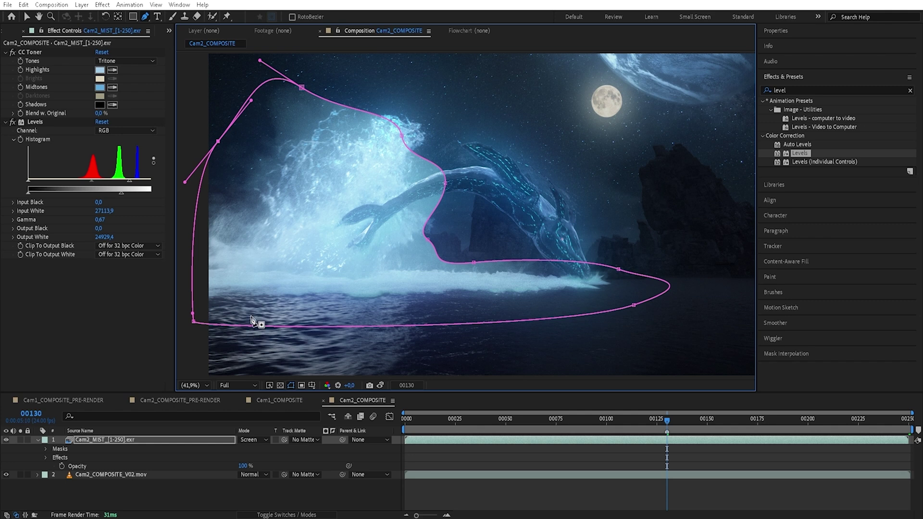
- Set Mask 1's feather to 542 px and check the mist on and off
key("m")
key("m")
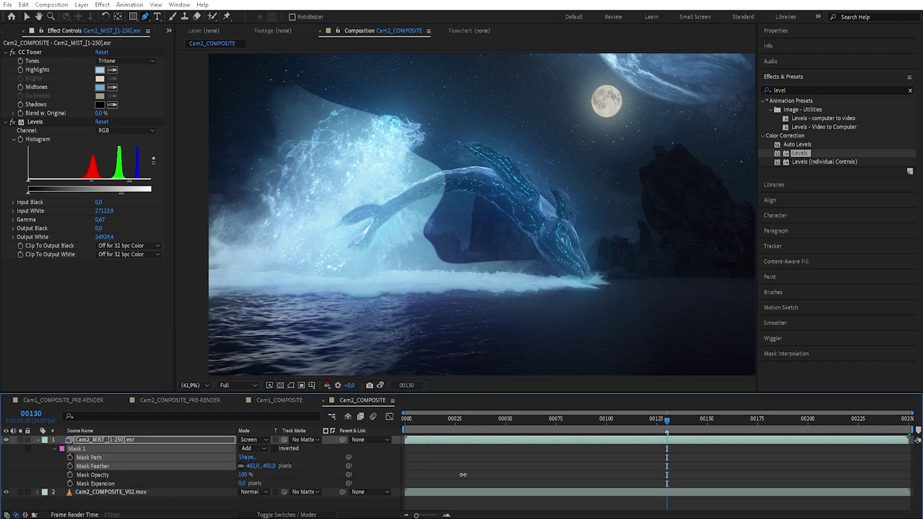
left_click_drag(574, 470, 634, 466)
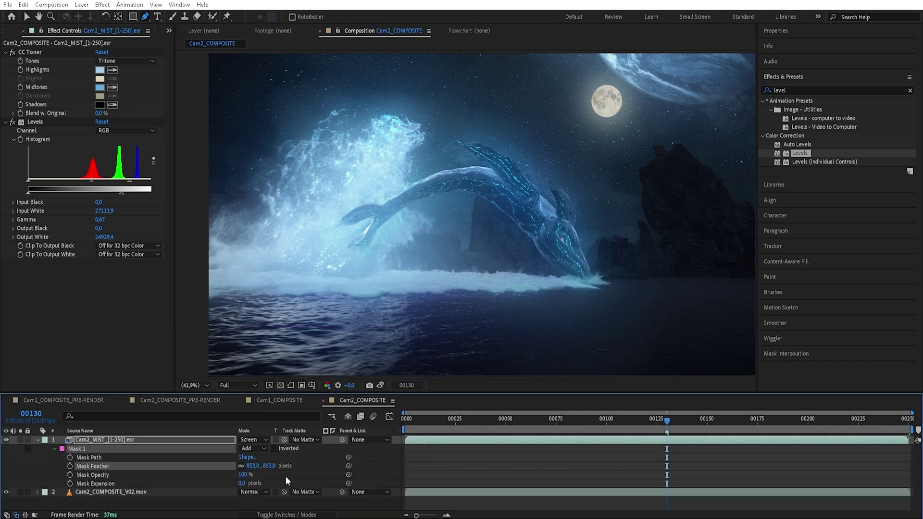
left_click_drag(267, 466, 221, 487)
left_click(273, 483)
left_click(5, 439)
left_click(6, 439)
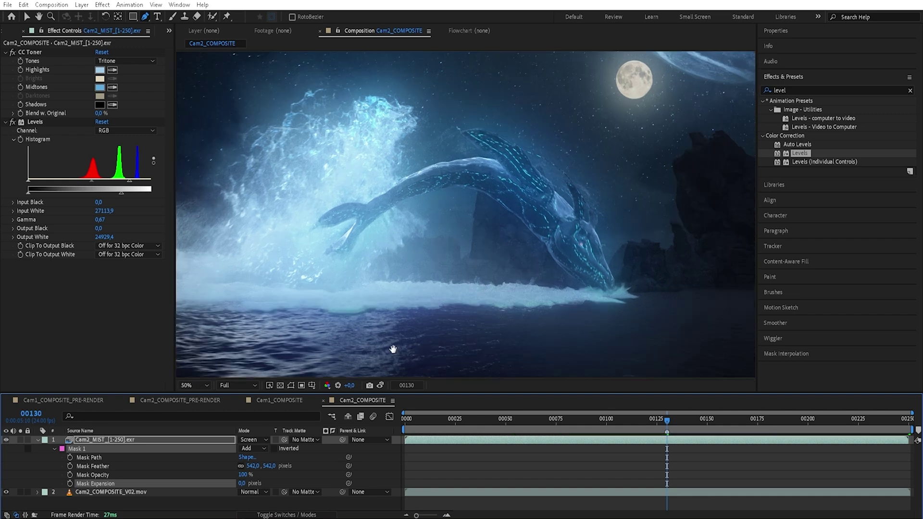
scroll(390, 356, "up", 1)
left_click(158, 440)
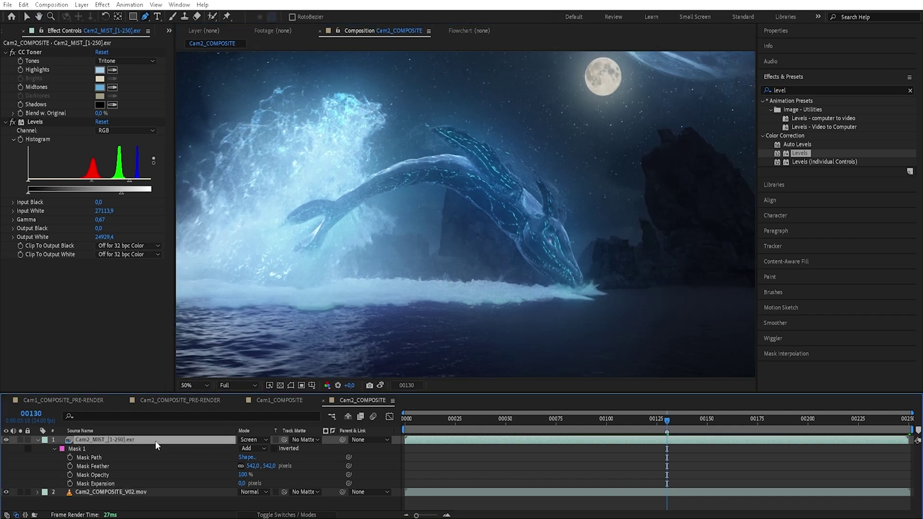
- Duplicate the masked mist layer with Ctrl+D and fit the composition in the viewer
key("ctrl+d")
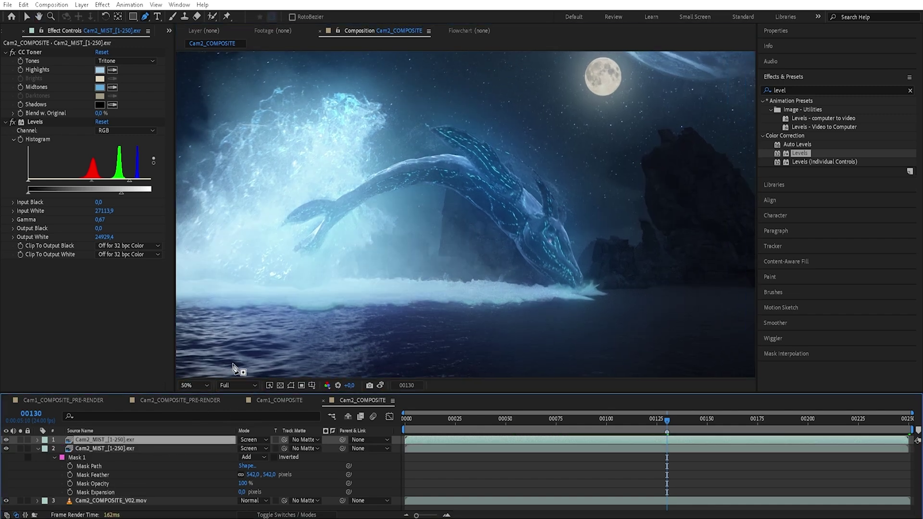
left_click_drag(312, 333, 355, 329)
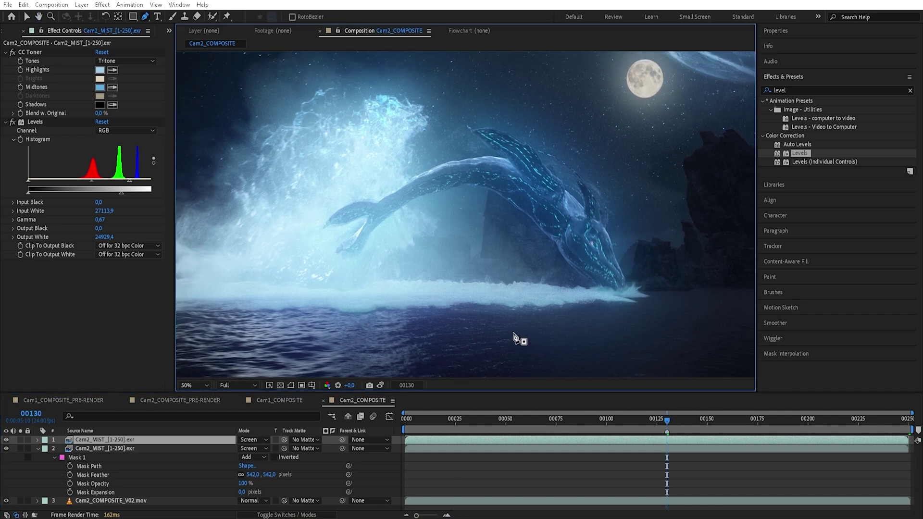
left_click(195, 385)
left_click(217, 215)
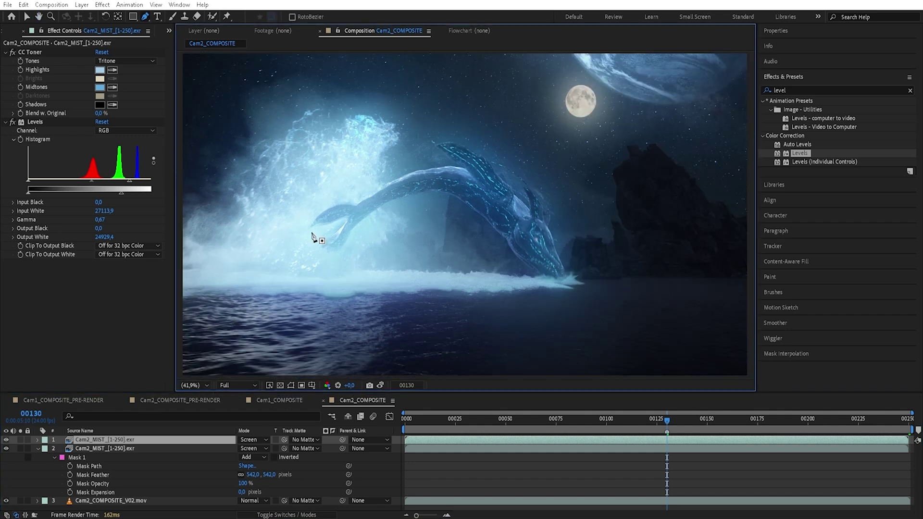
left_click(5, 440)
left_click(5, 440)
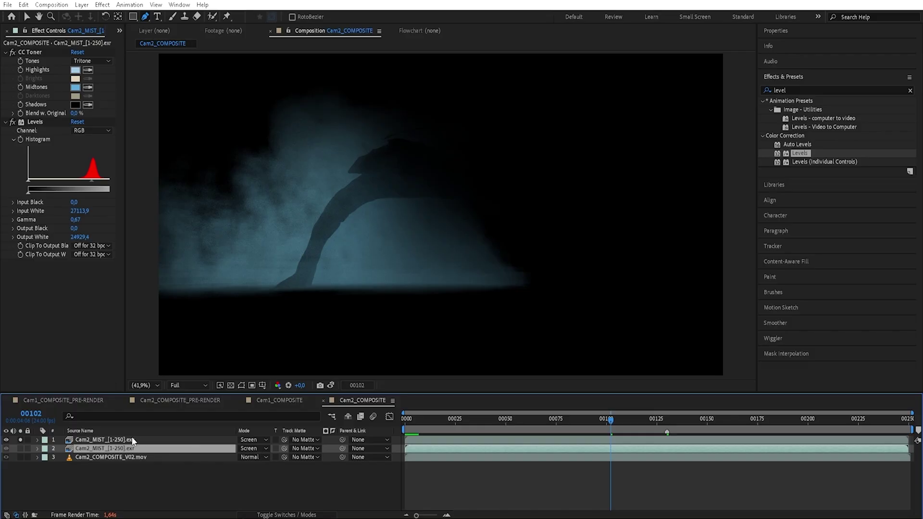
left_click(132, 439)
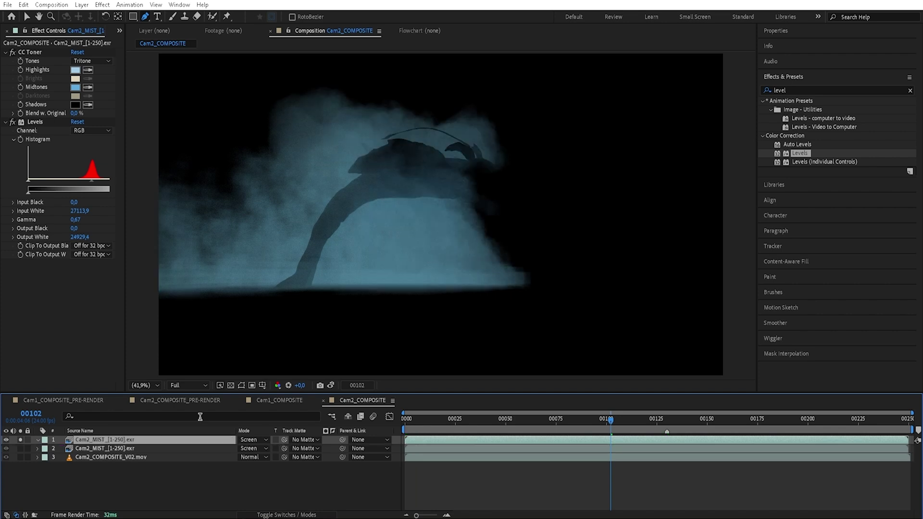